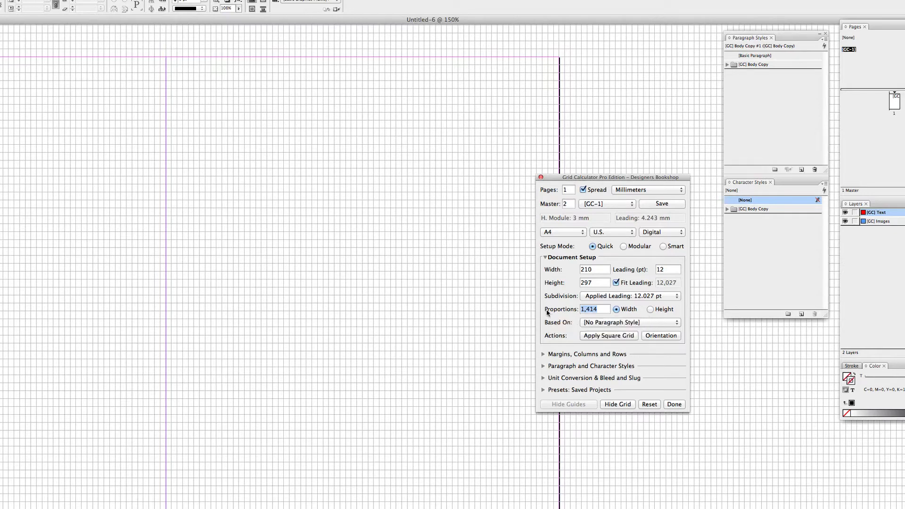
Step: Set the grid's vertical subdivision to half the applied leading, /2 at 6.014 pt
click(629, 297)
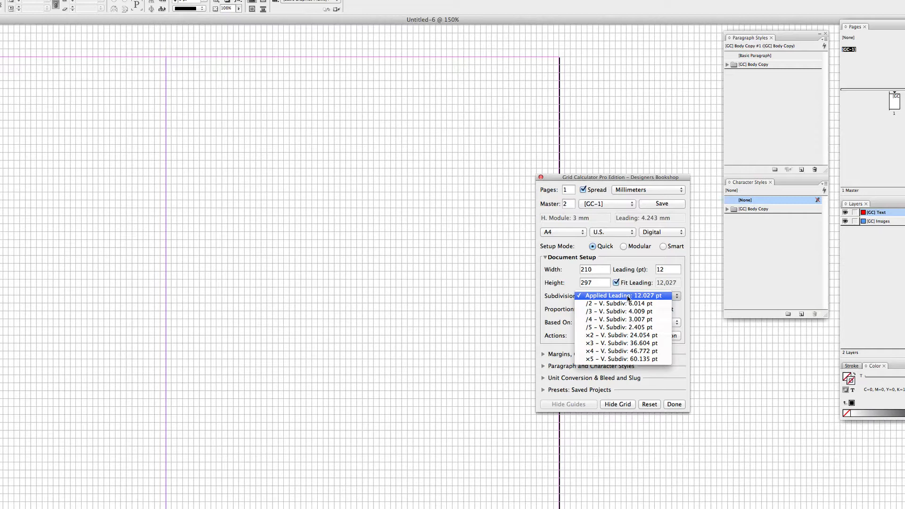
click(627, 304)
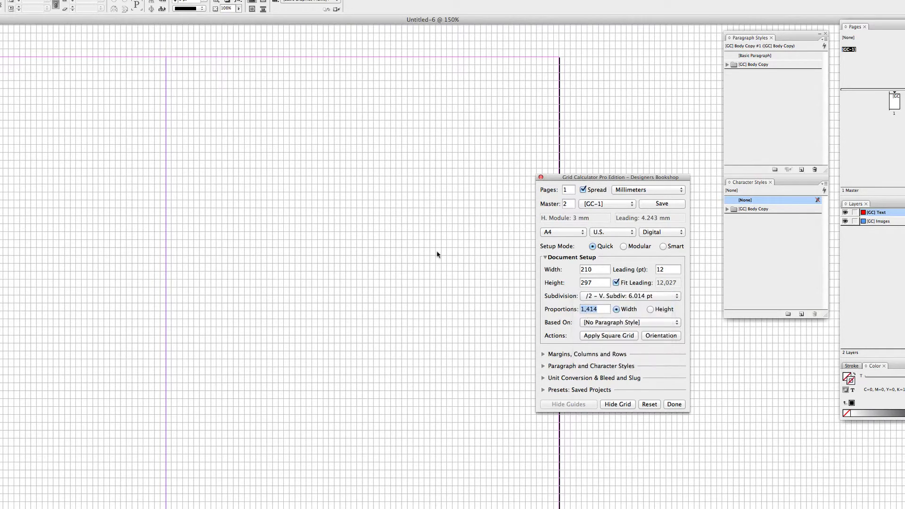
key(super+equal)
key(super+equal)
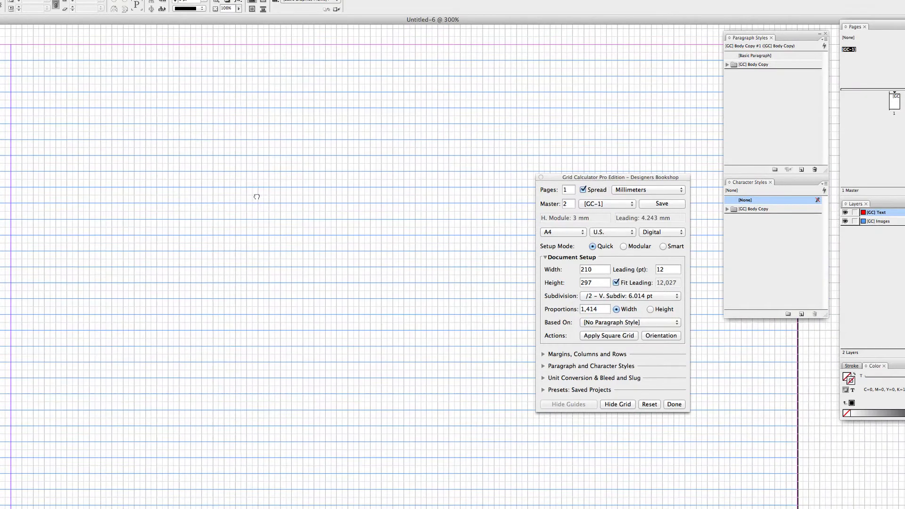
Step: Set the [GC] Body Copy #1 paragraph style to Adobe Garamond Pro at 10 pt
click(557, 366)
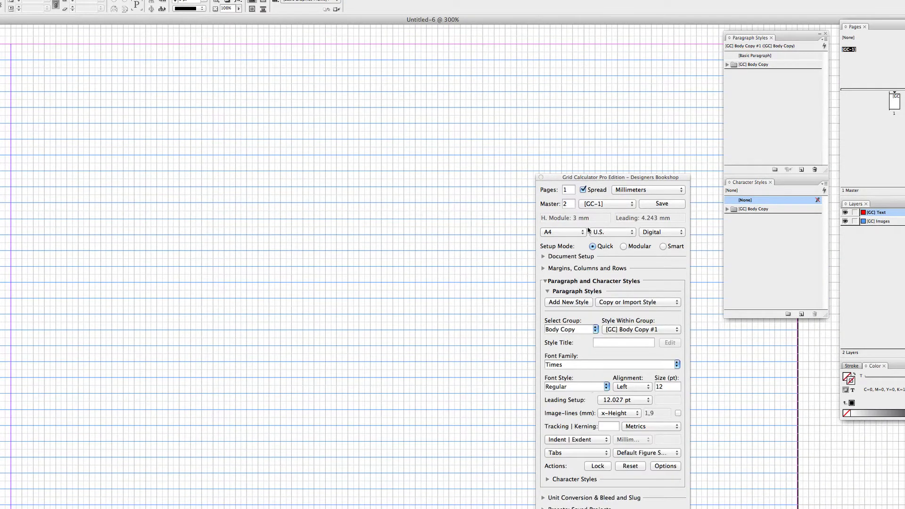
drag(568, 177, 562, 81)
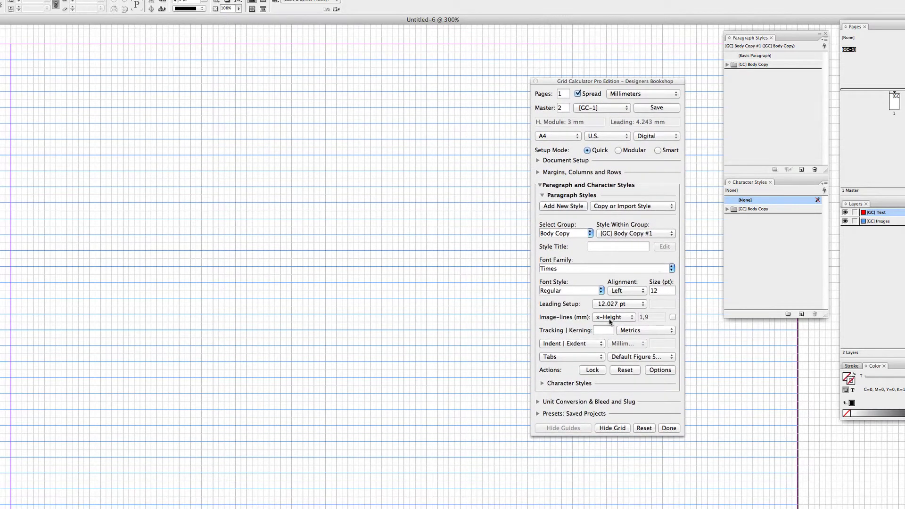
click(560, 268)
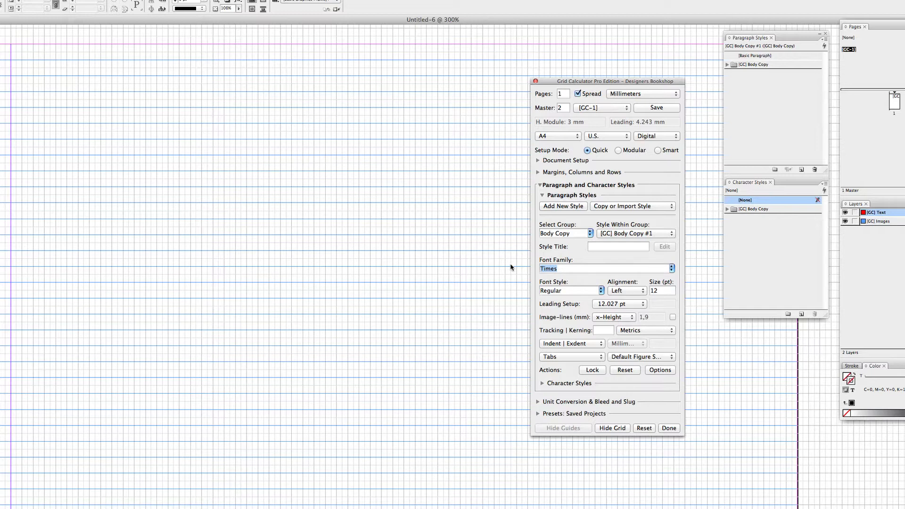
text(Adobe Garamond Pro)
key(Tab)
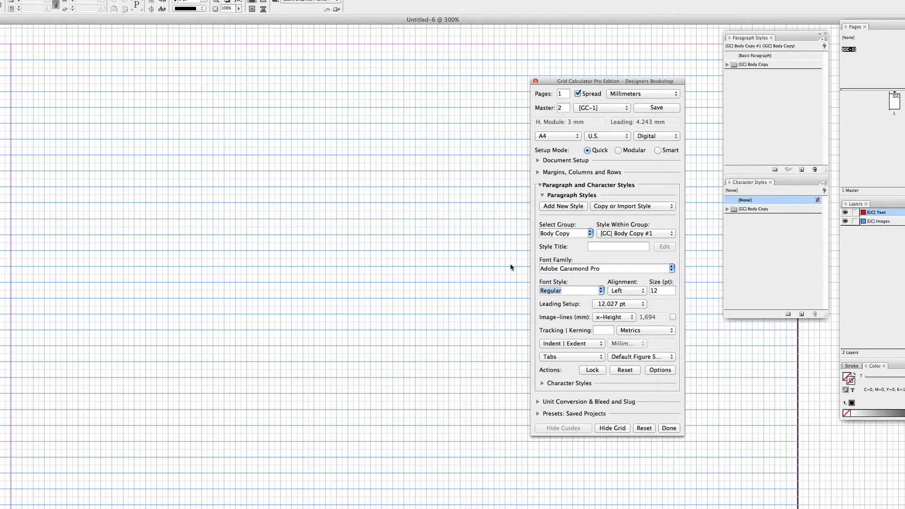
double_click(666, 290)
text(10)
key(Tab)
Step: Draw a text frame on the page grid, about 97 by 103 mm, and fill it with placeholder text
click(450, 305)
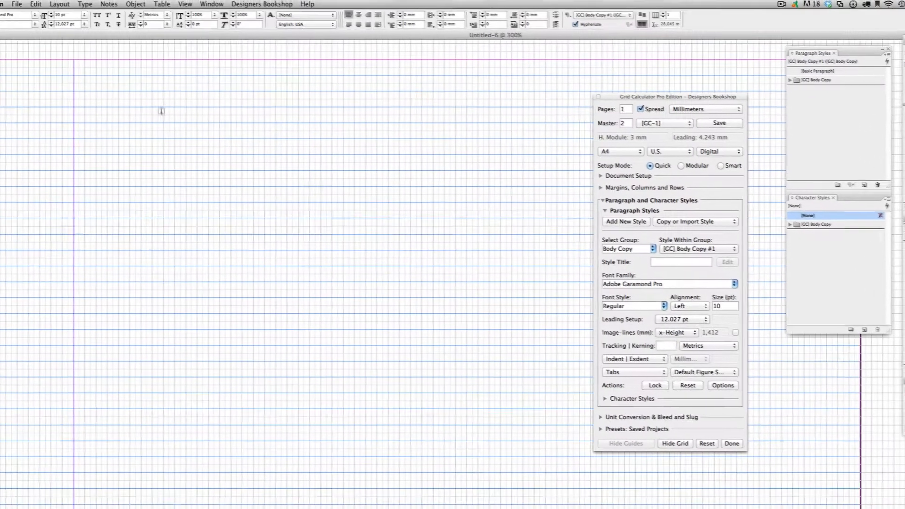
drag(97, 96, 460, 481)
click(87, 4)
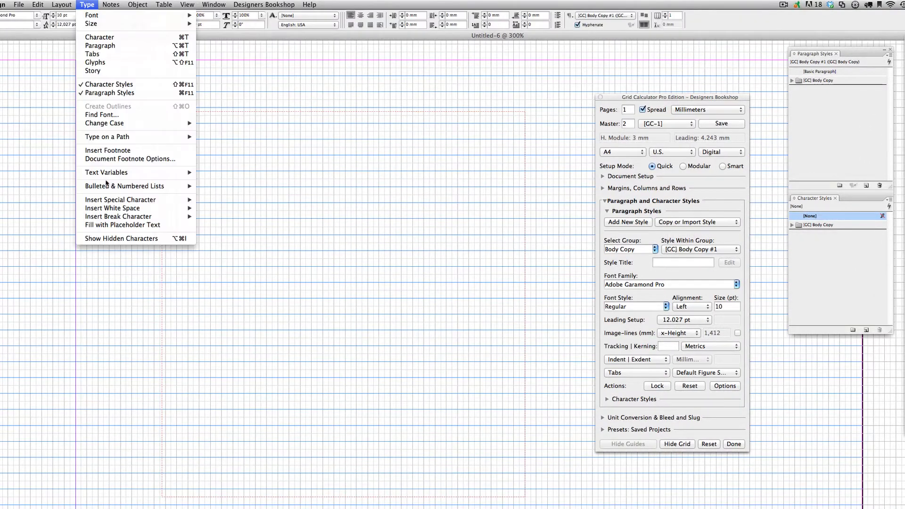
click(118, 228)
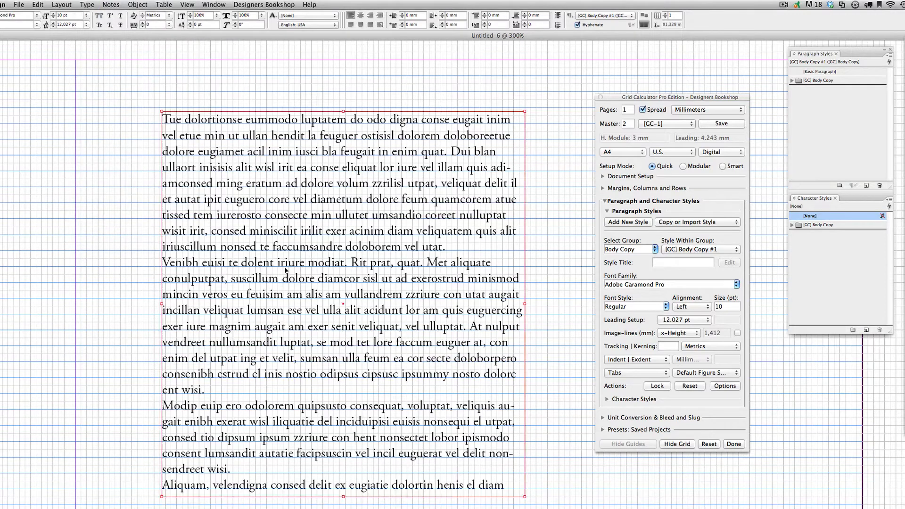
Step: Examine at high magnification how the text lines and the frame's upper corner align with the baseline grid
key(super+shift+a)
key(z)
drag(142, 97, 284, 246)
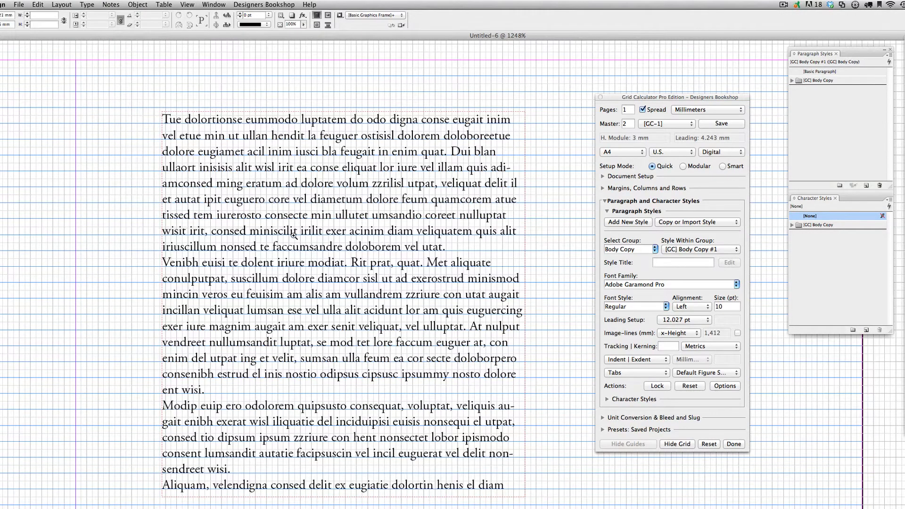
key(v)
drag(311, 137, 323, 134)
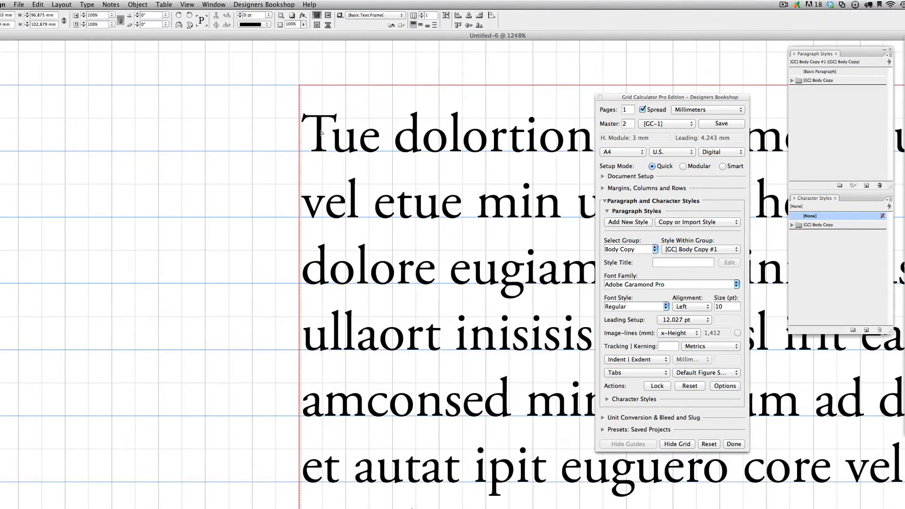
click(228, 126)
drag(367, 220, 211, 204)
key(super+minus)
key(super+minus)
key(super+minus)
key(super+minus)
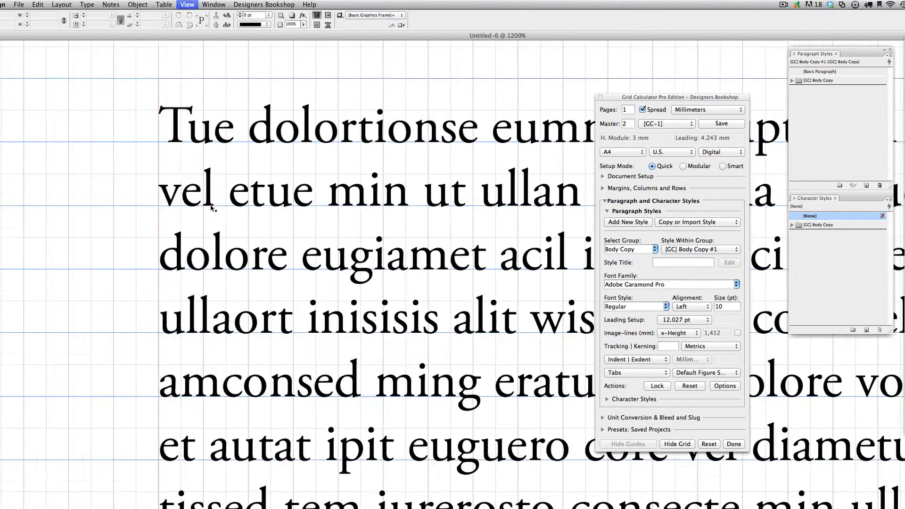
drag(372, 293, 143, 188)
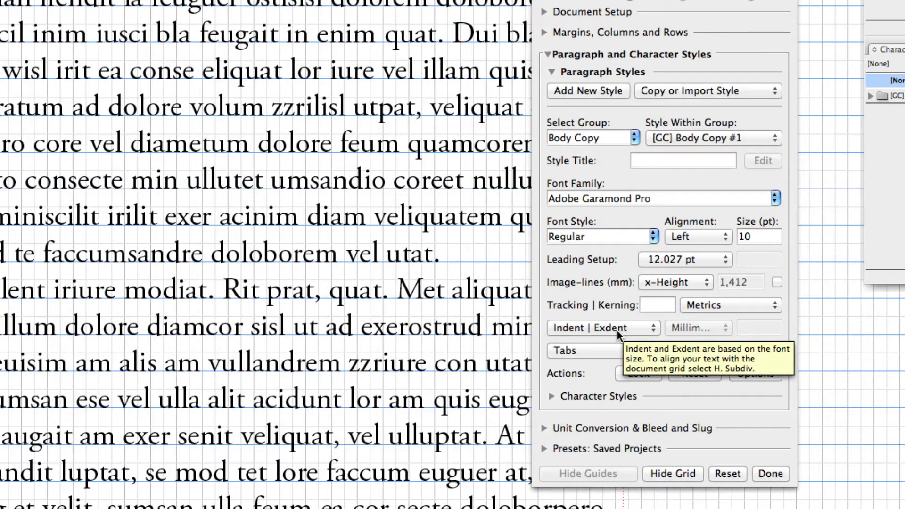
Step: Try a first-line indent of 1 Em and one of H. Subdiv. on the body copy style, checking the first letter against the grid
click(616, 330)
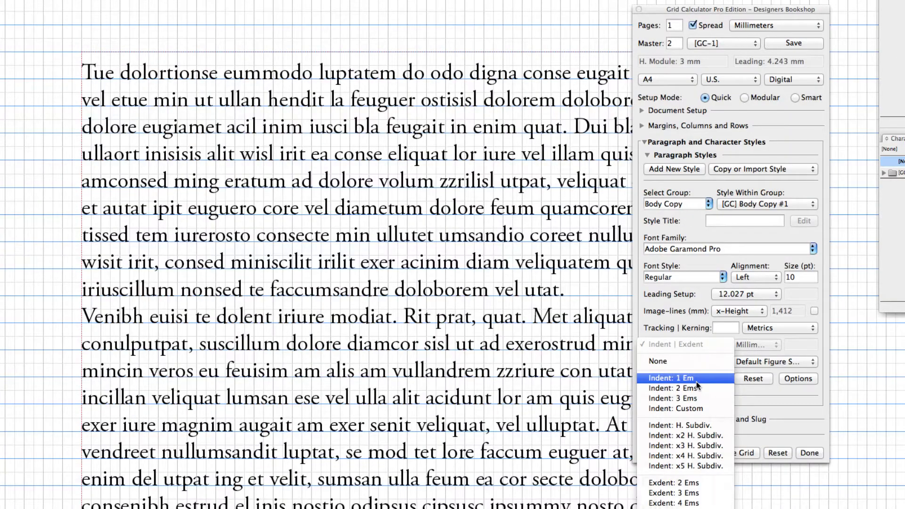
click(697, 381)
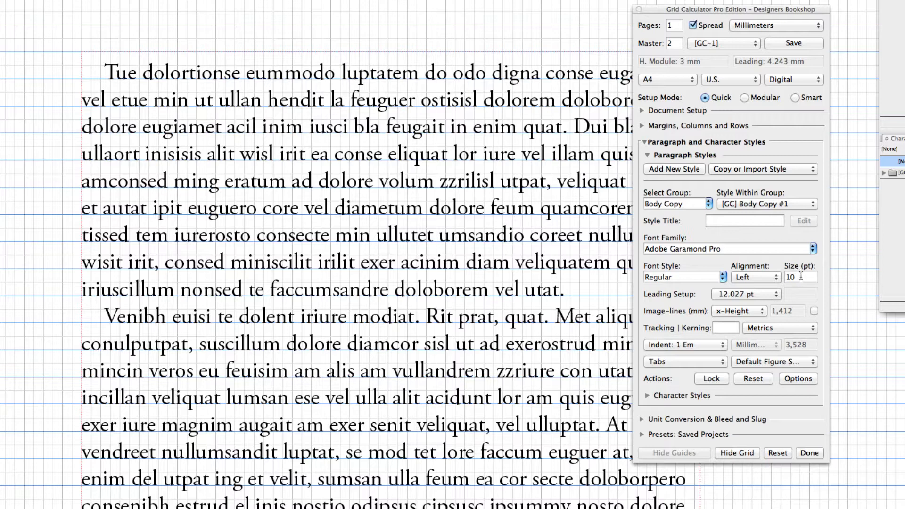
click(674, 346)
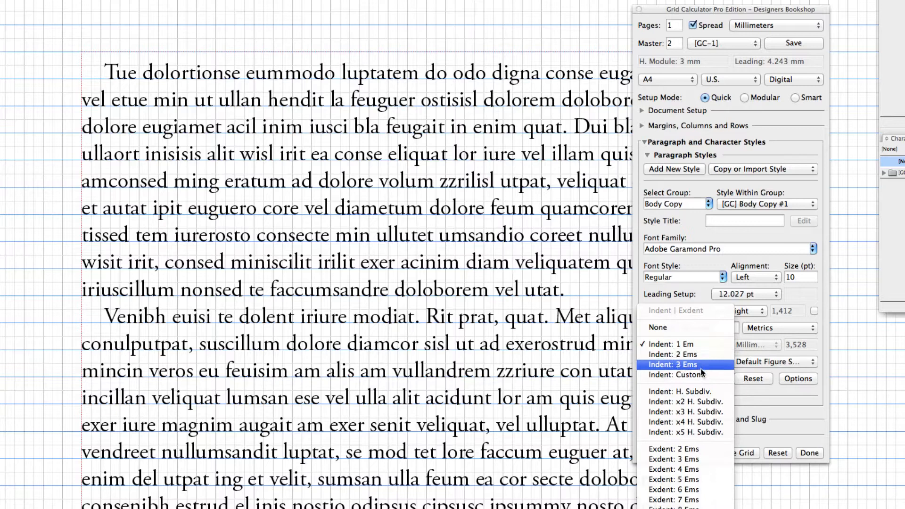
click(694, 395)
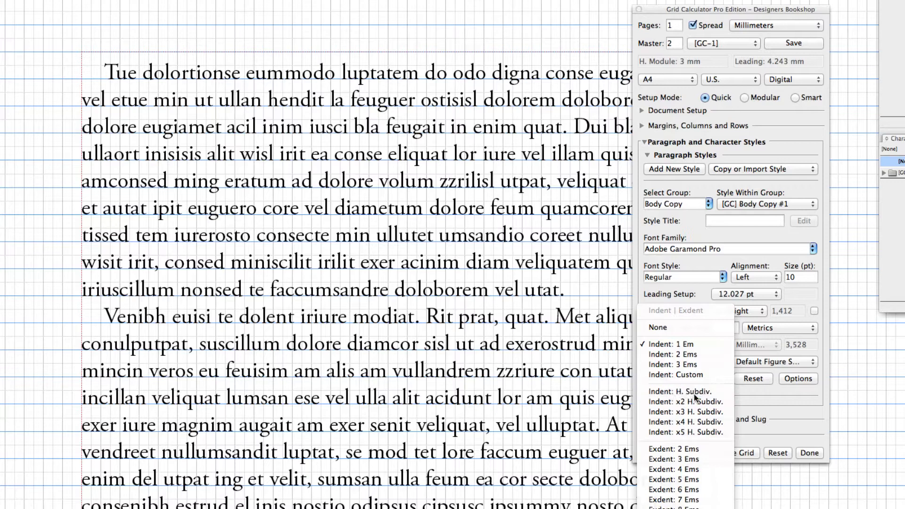
click(185, 177)
click(304, 203)
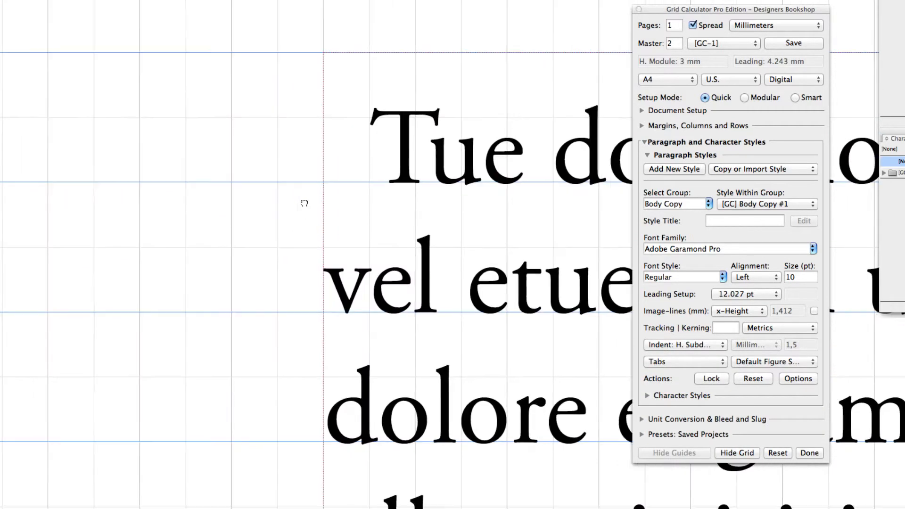
drag(370, 159, 403, 157)
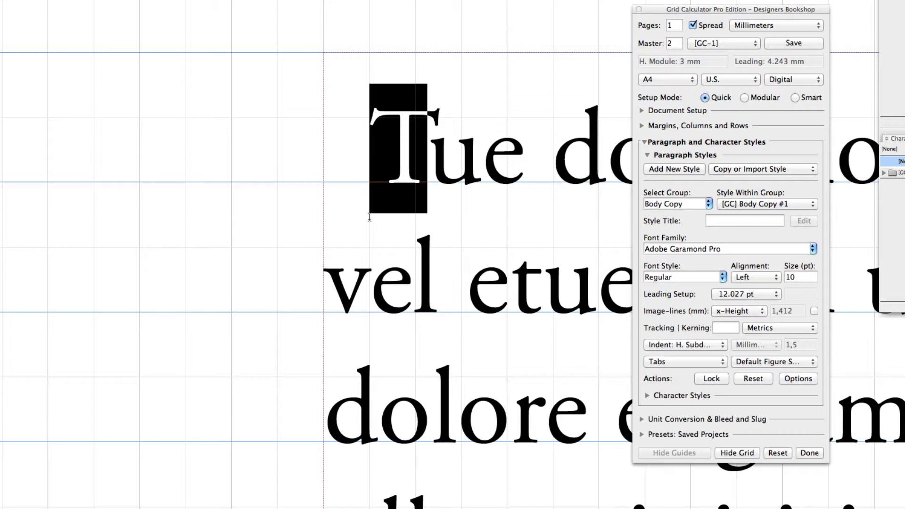
Step: Try body copy indents of x2 and x3 H. Subdiv., and finally set the indent to None
click(674, 343)
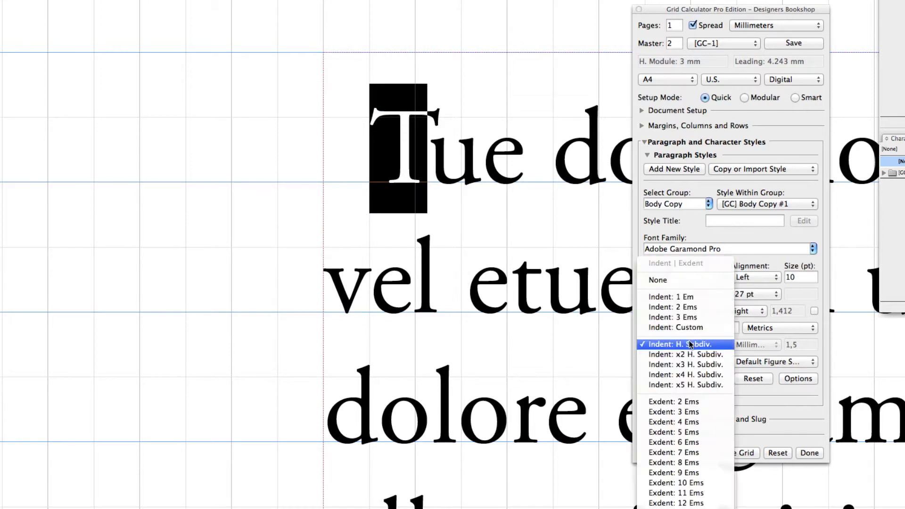
click(684, 355)
click(688, 350)
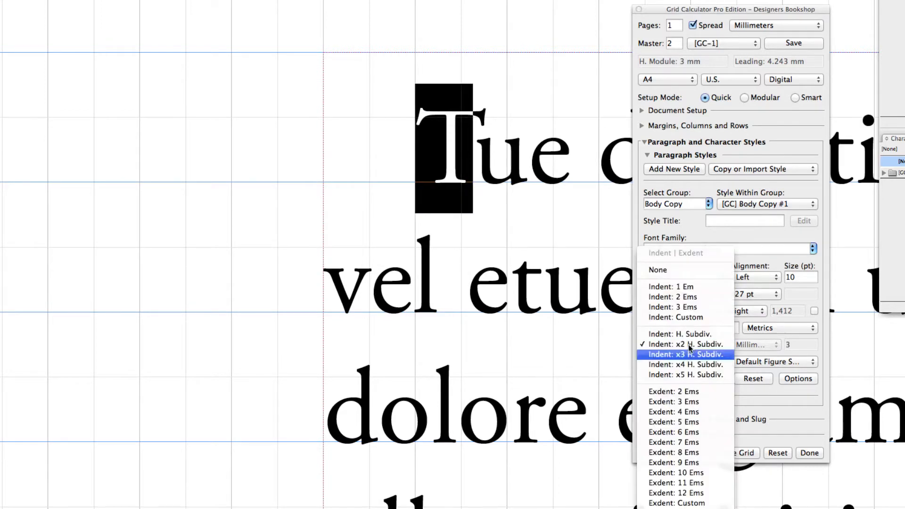
click(691, 362)
click(689, 348)
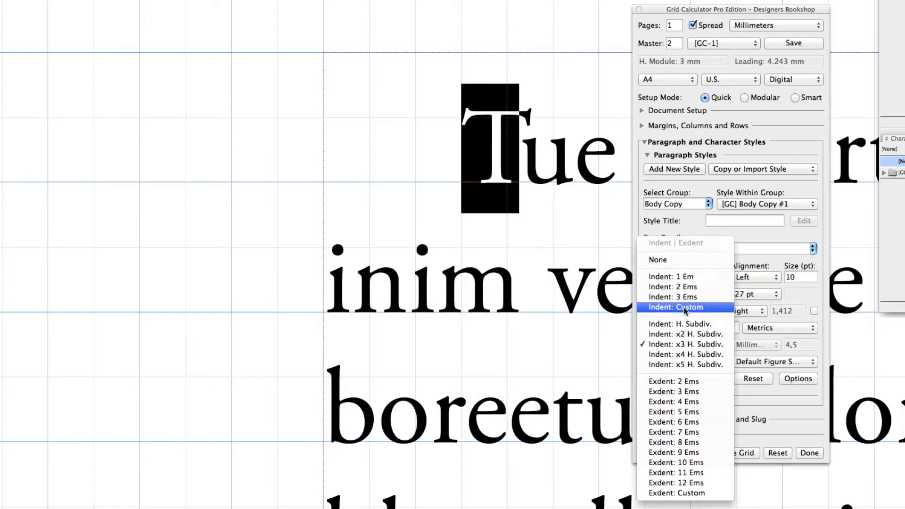
click(681, 265)
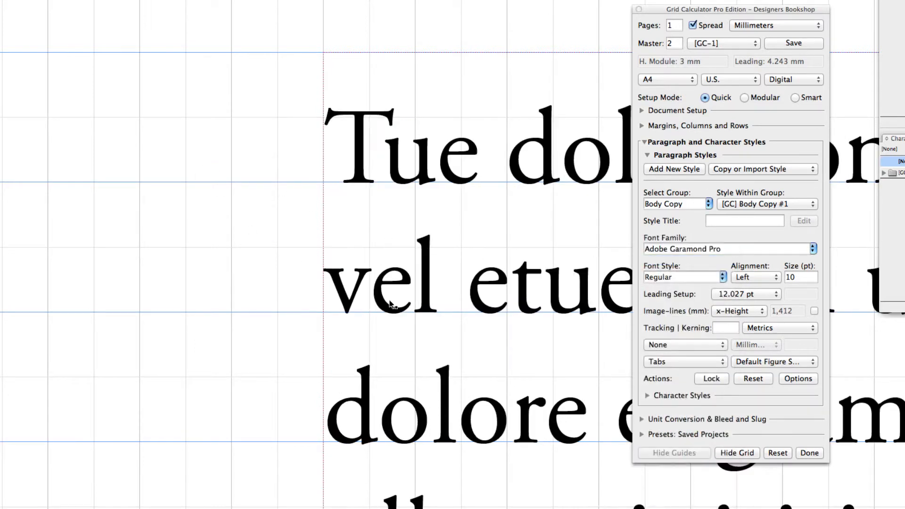
Step: Examine the tab, figure style and kerning options available for the body copy style
click(675, 366)
scroll(674, 462, down, 3)
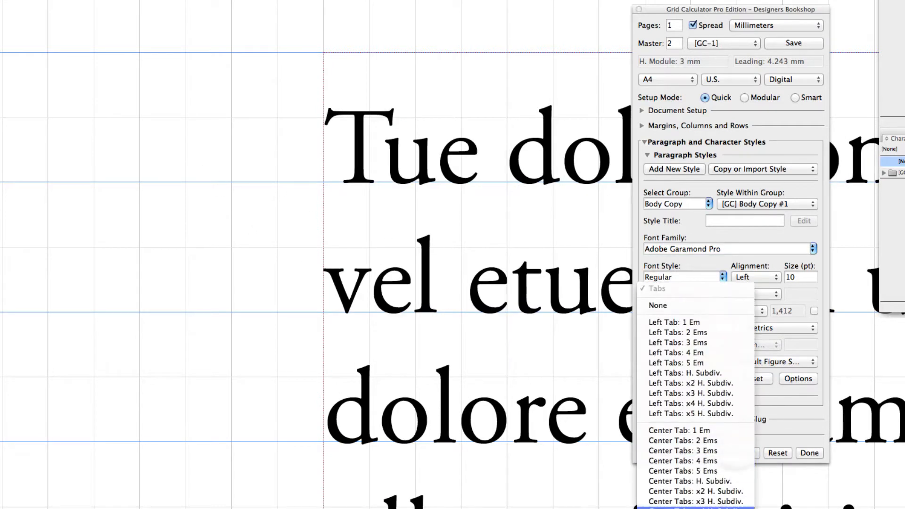
click(675, 287)
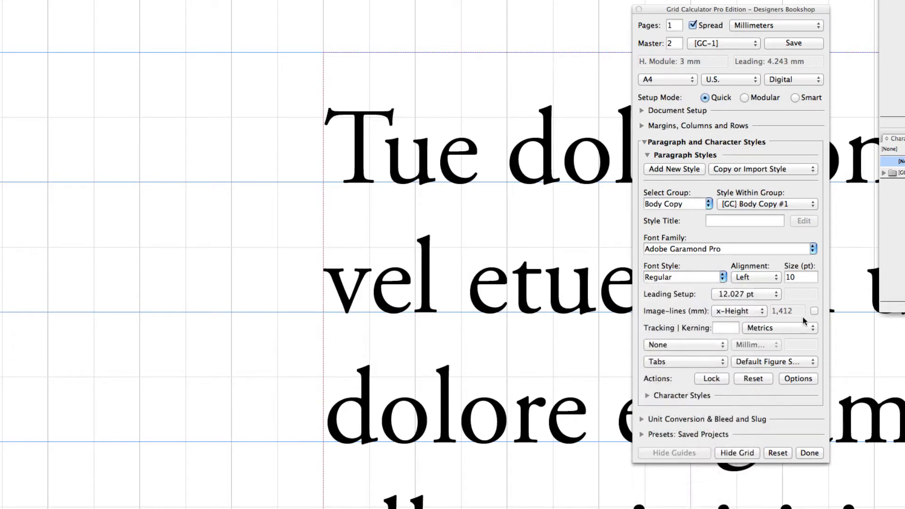
click(773, 361)
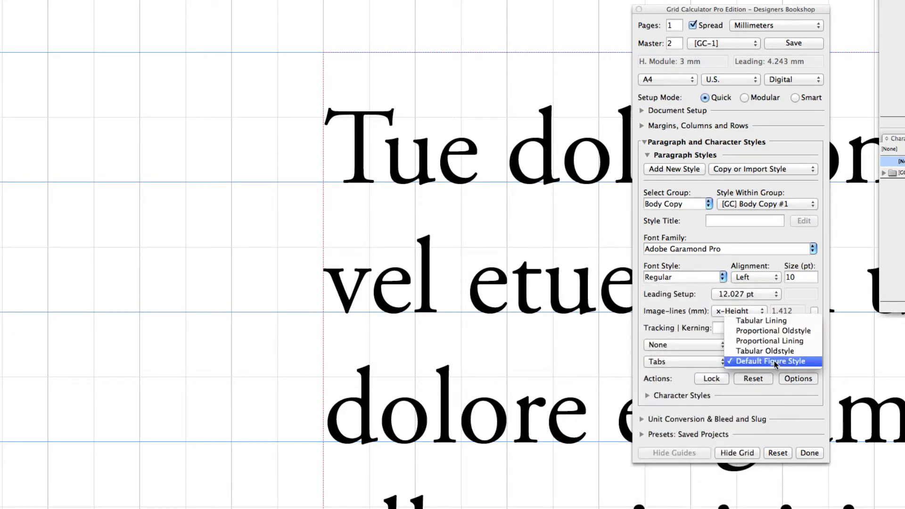
click(685, 338)
click(790, 329)
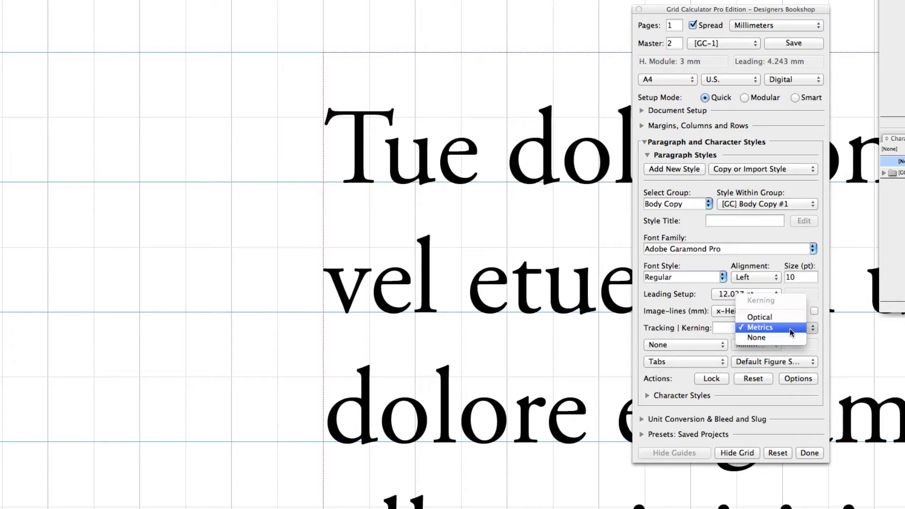
click(653, 308)
Step: Set the body copy style's image-lines to Custom, activate its value field and check the available measurement units
key(super+minus)
key(super+minus)
key(super+minus)
key(super+minus)
key(super+minus)
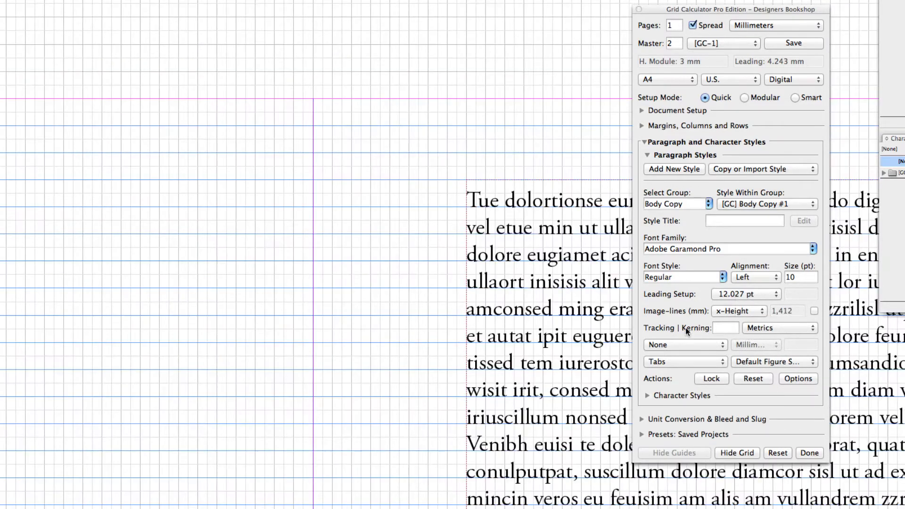
drag(548, 303, 82, 175)
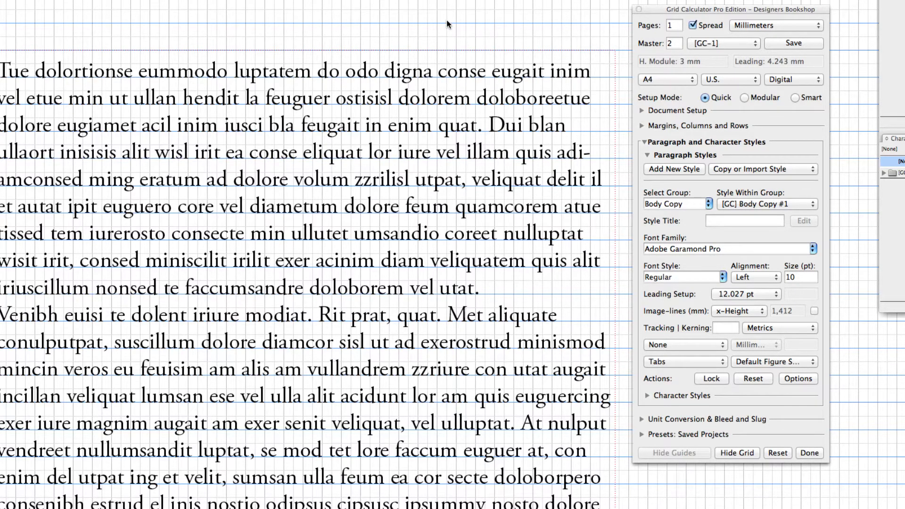
scroll(447, 19, right, 3)
scroll(446, 19, down, 1)
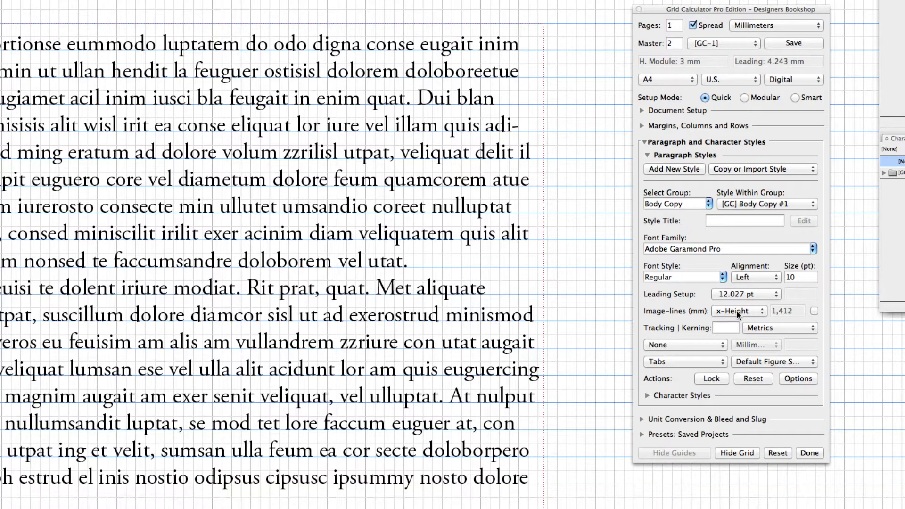
click(737, 311)
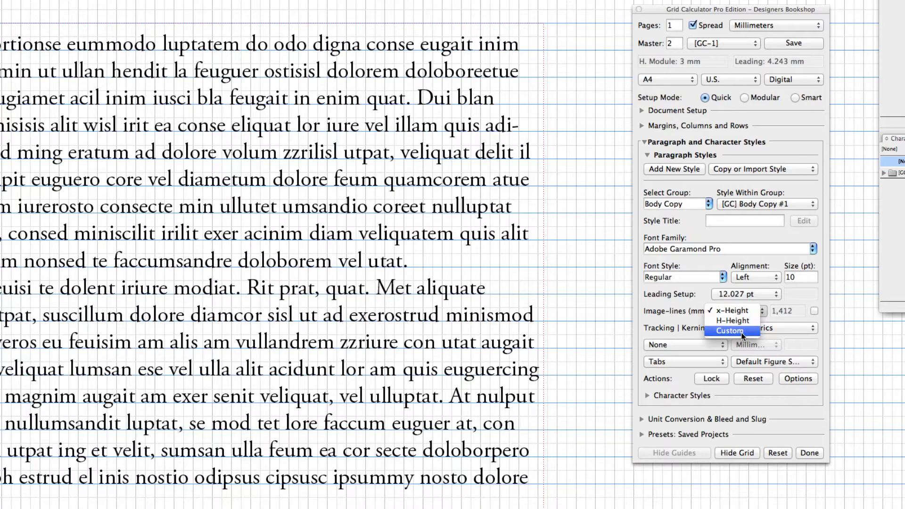
click(743, 331)
click(785, 310)
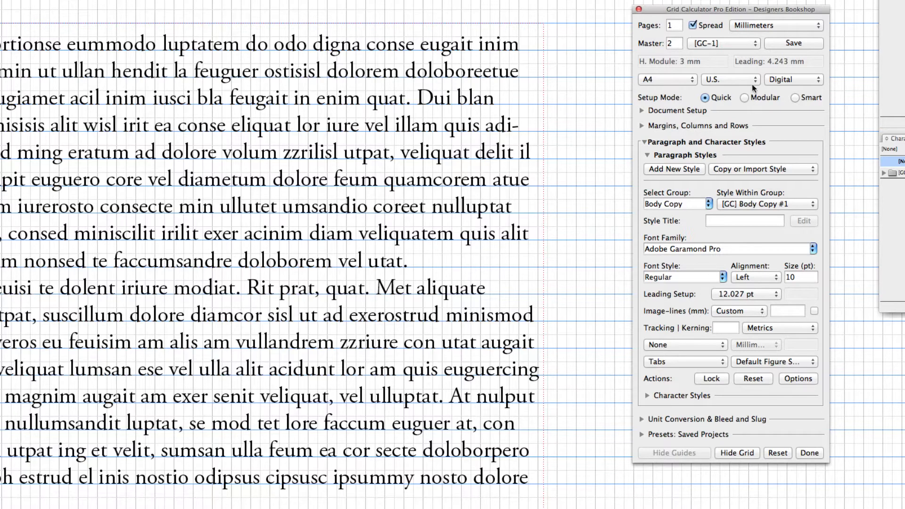
click(757, 25)
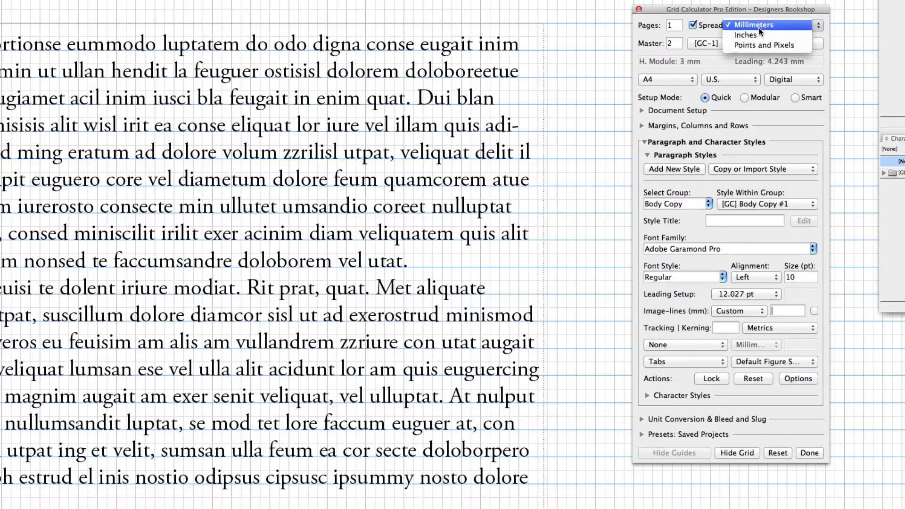
click(711, 25)
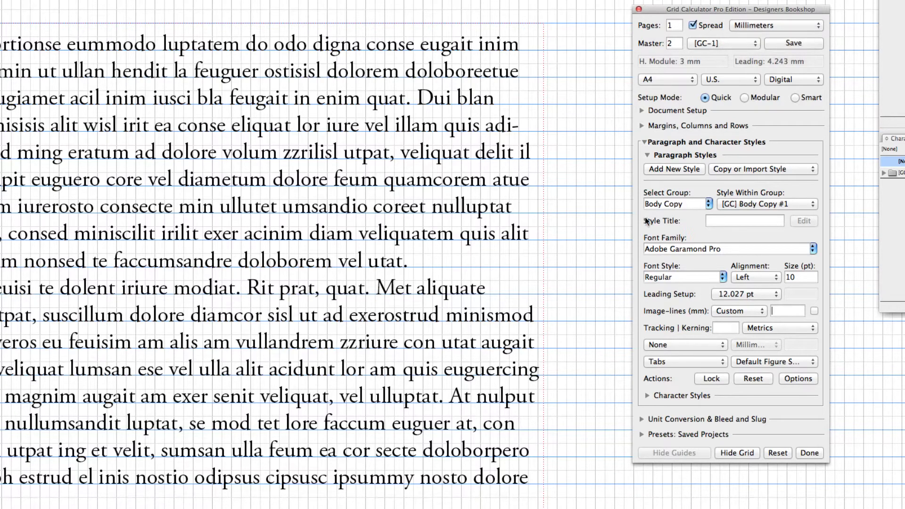
Step: Create a text frame about 11.5 by 12.7 mm beside the body text, enter x in it and convert it to outlines
click(584, 206)
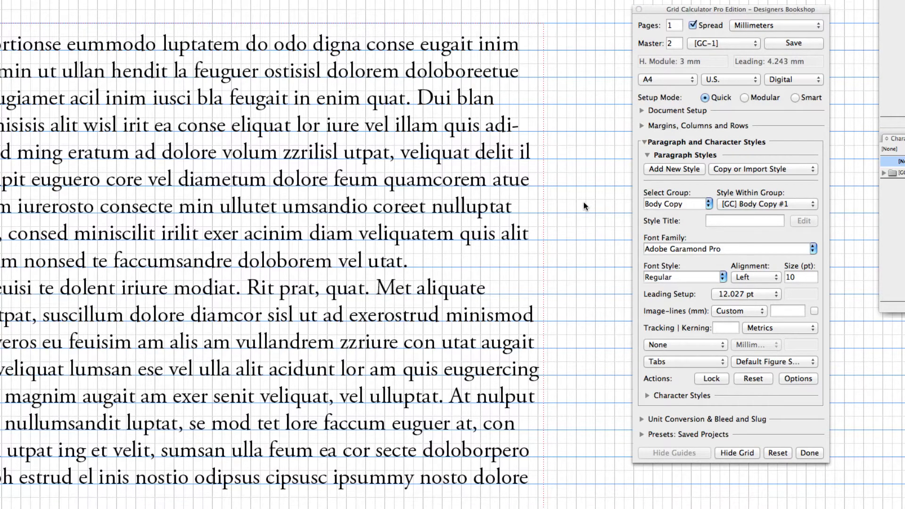
scroll(477, 164, right, 10)
scroll(477, 165, down, 1)
drag(351, 101, 426, 183)
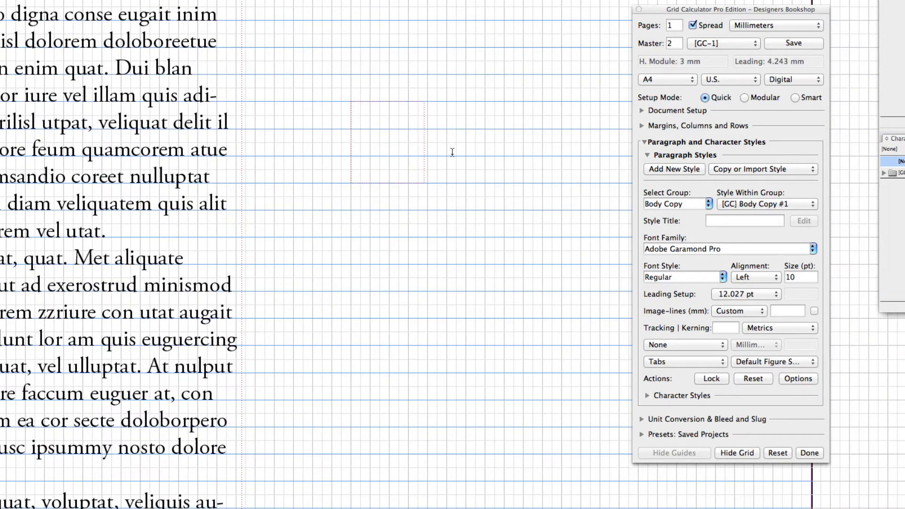
text(x)
key(Escape)
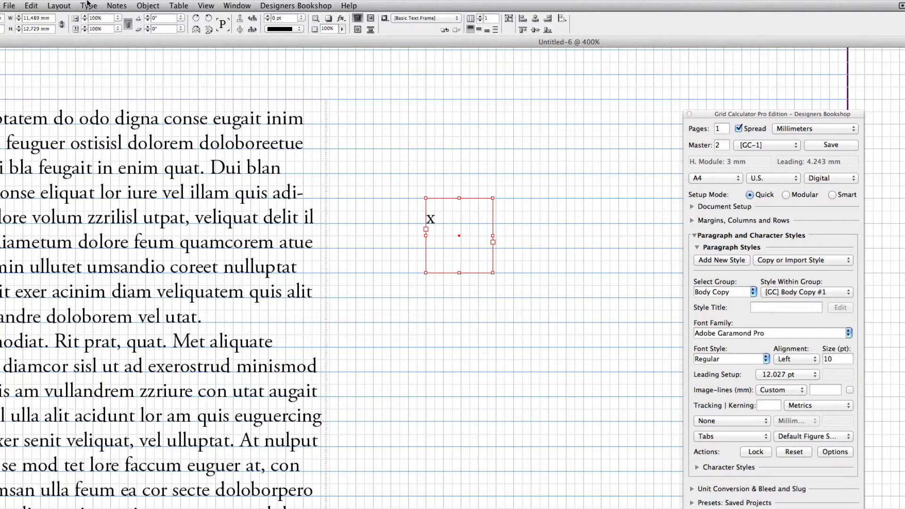
click(88, 5)
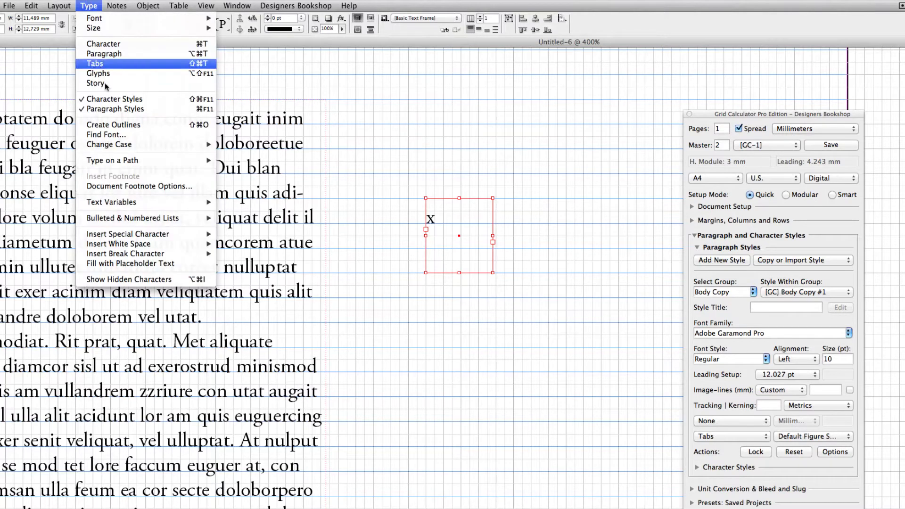
click(113, 126)
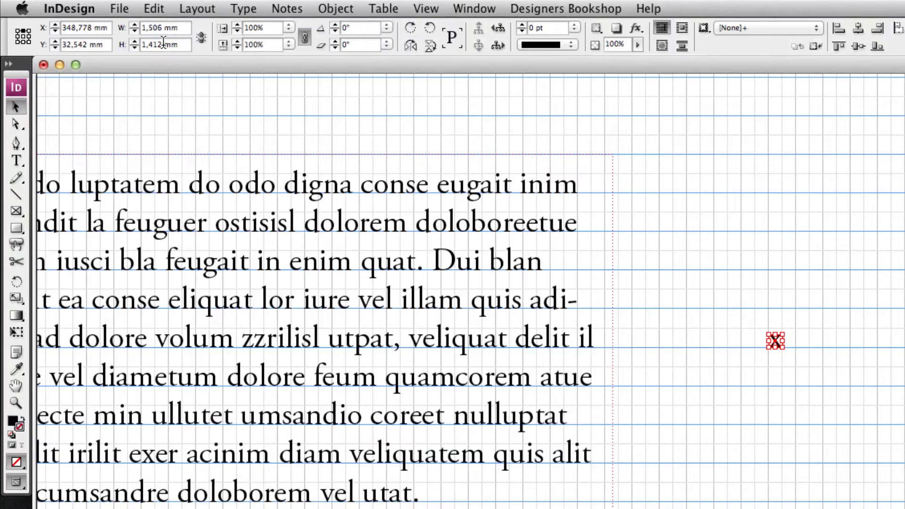
Step: Set the body copy style's image-lines to x-Height, compare with the outlined x's height and delete the outlined letter
click(720, 315)
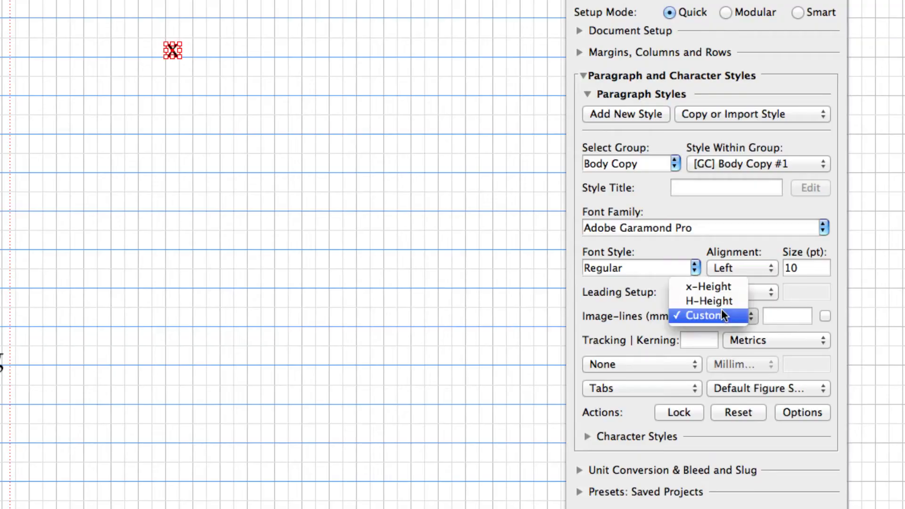
click(705, 284)
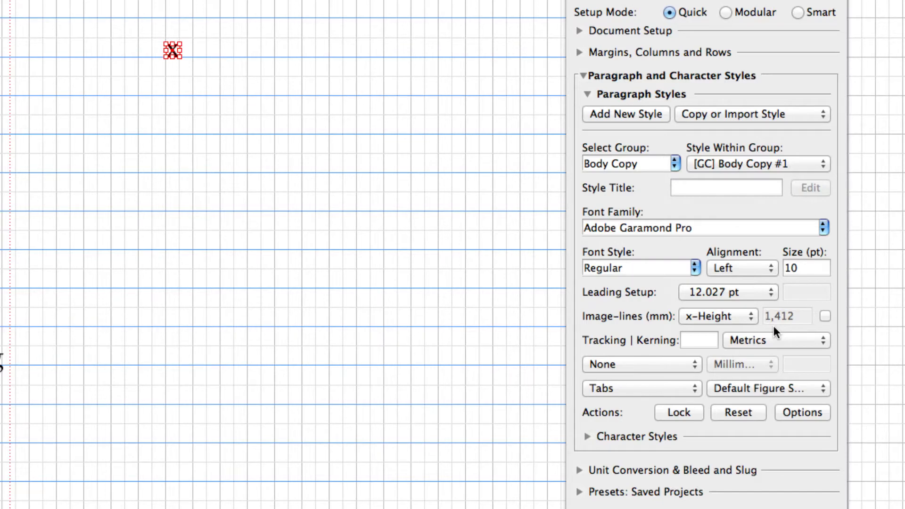
drag(267, 113, 140, 29)
key(Delete)
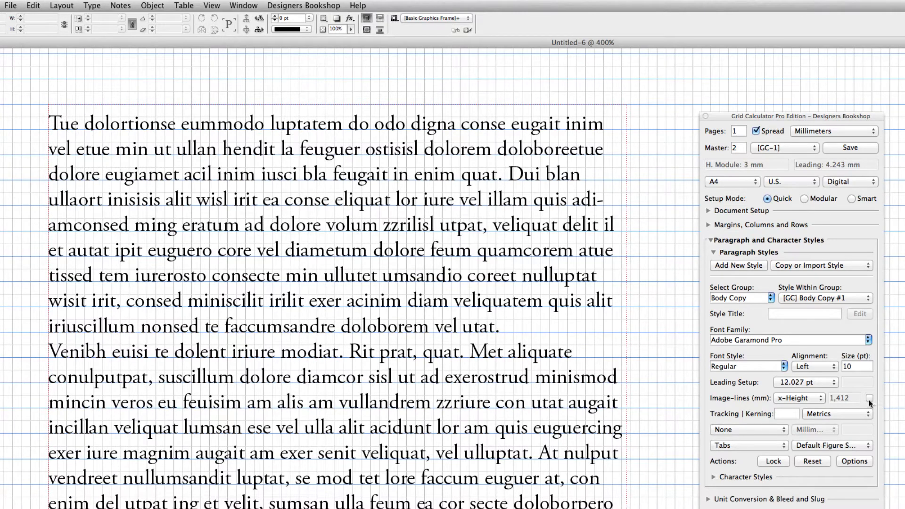
Step: Display the body copy's image-lines on the page and set them to H-Height
click(870, 399)
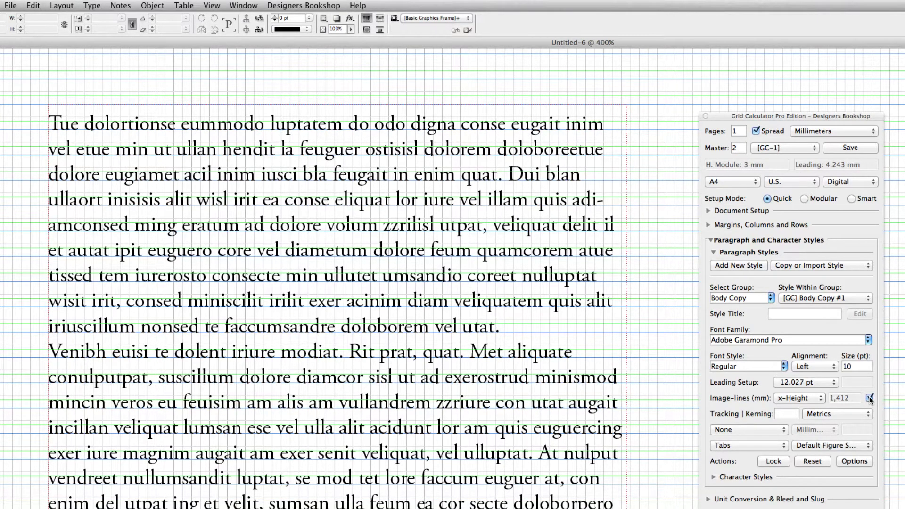
click(802, 399)
click(794, 406)
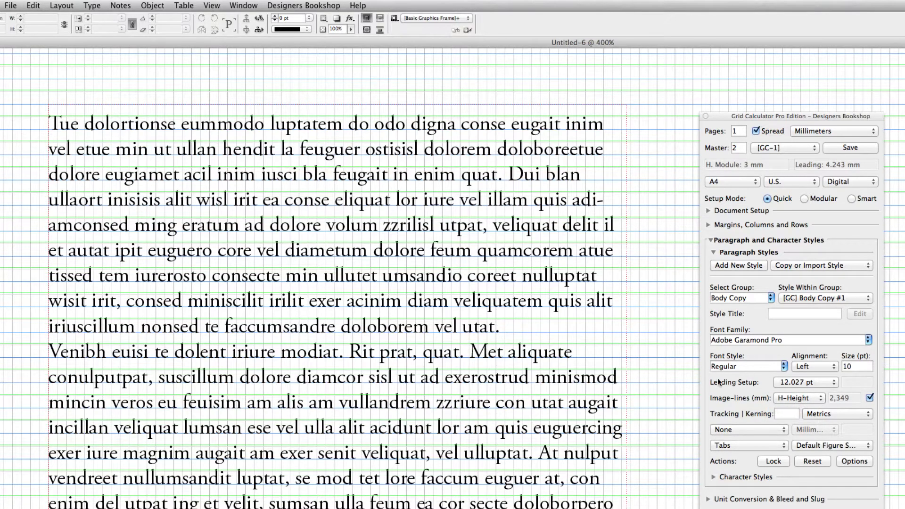
Step: Insert a capital H after "do" in the first body text line to check it against the H-Height image-line
click(786, 339)
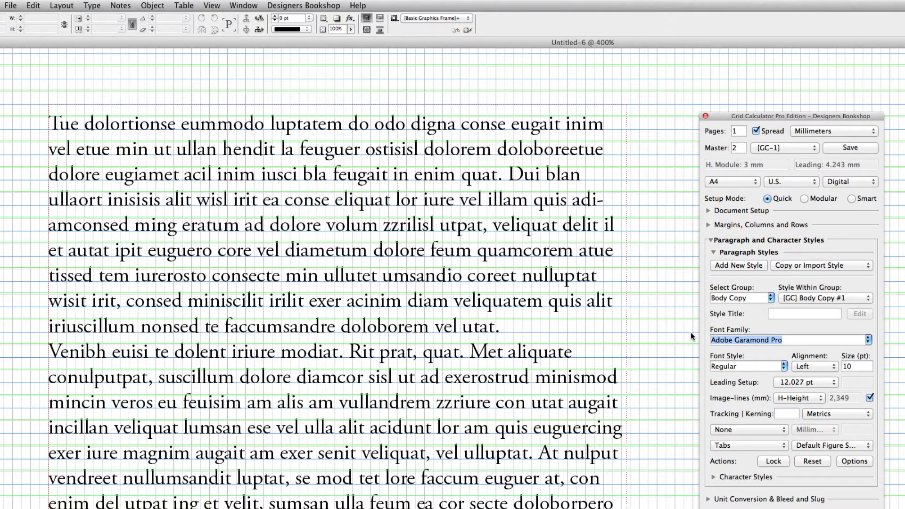
click(636, 151)
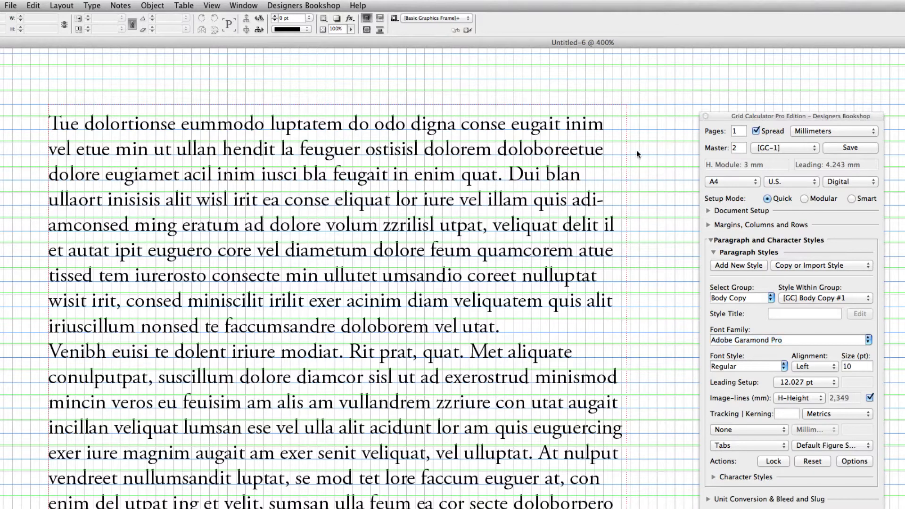
key(z)
drag(410, 115, 351, 164)
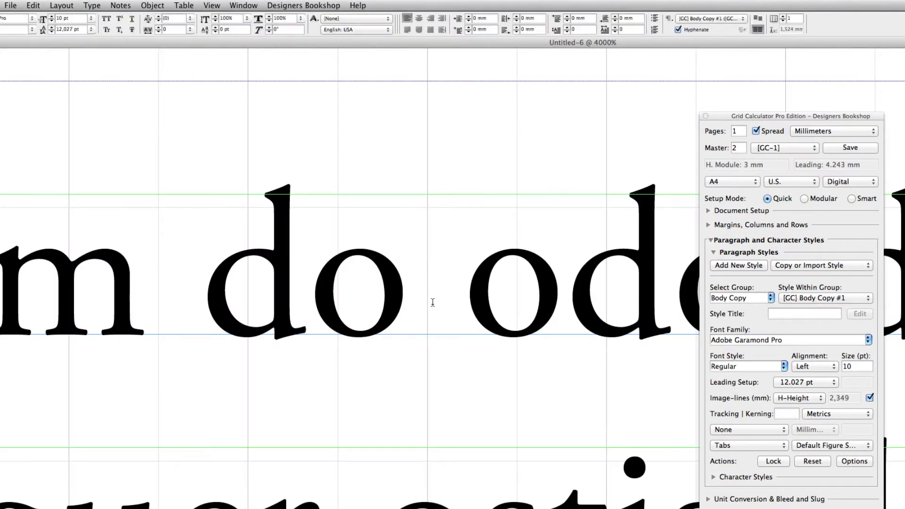
text(H)
key(Escape)
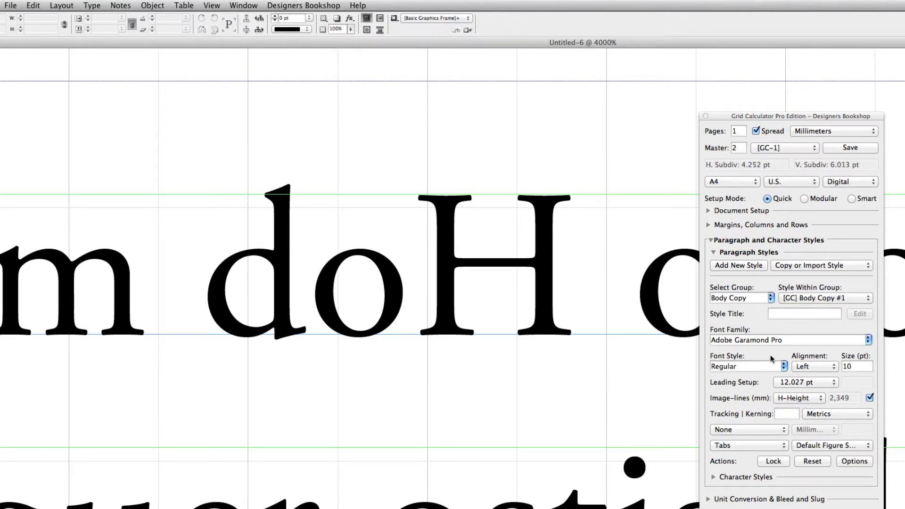
Step: Change the body copy font family to Berthold Akzidenz Grotesk and check the capital H against the updated image-line
click(791, 339)
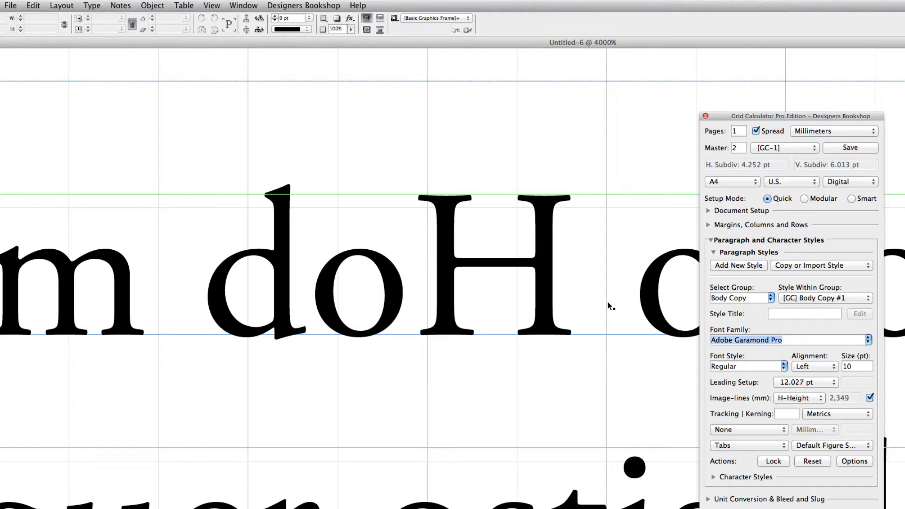
text(Berthold Akzidenz Grotesk)
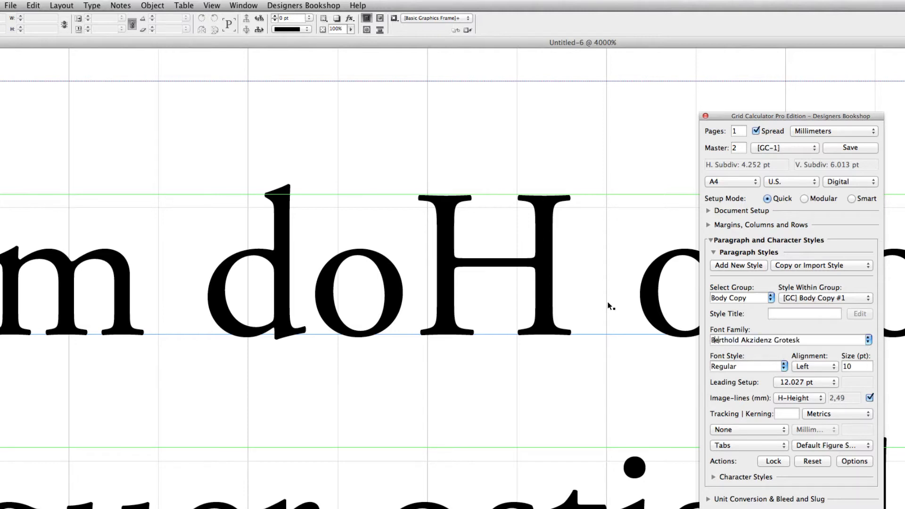
key(Return)
click(512, 162)
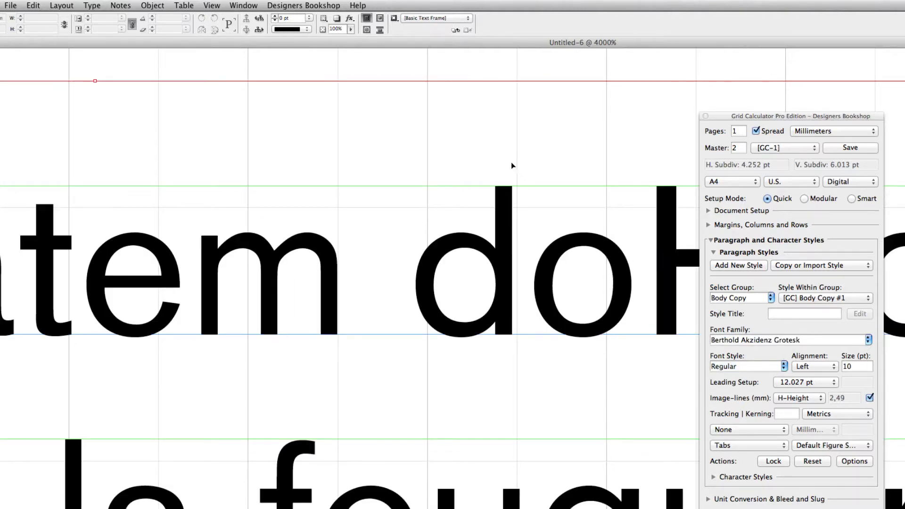
drag(394, 175, 204, 176)
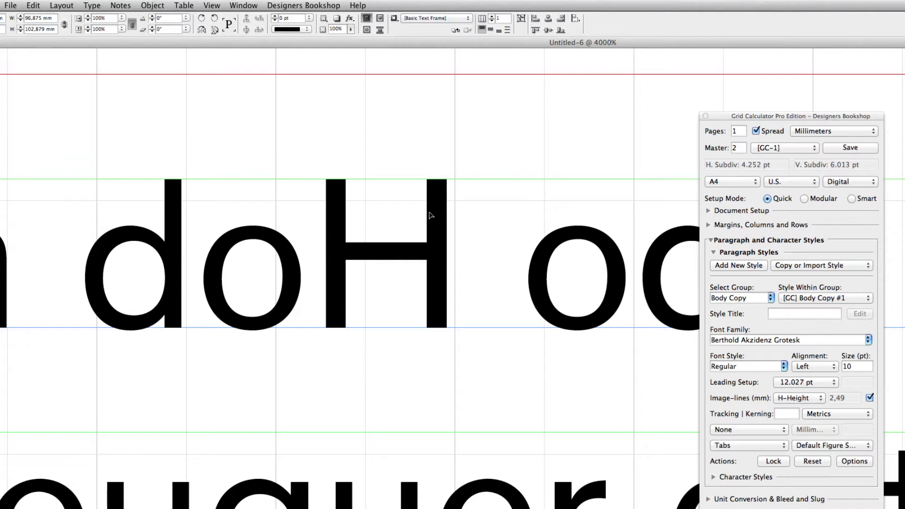
Step: Deselect the text frame and hide the image-lines on the page
key(super+4)
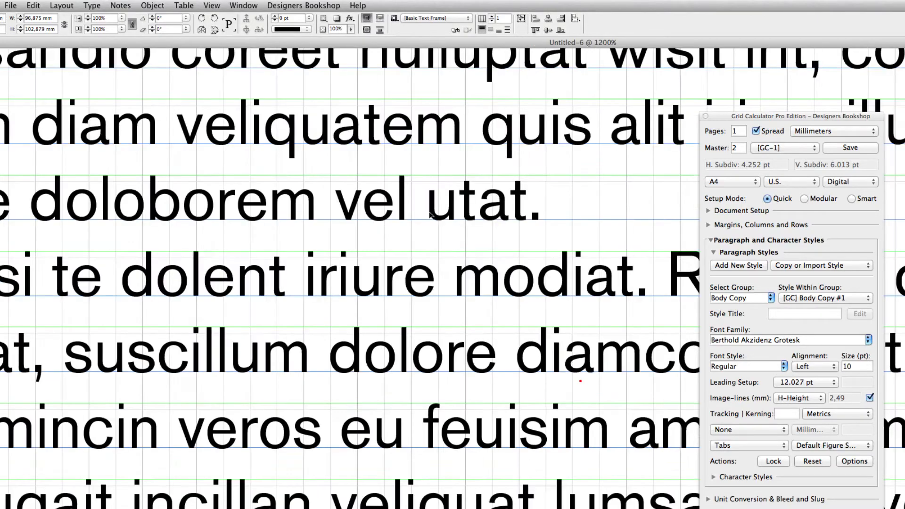
key(super+minus)
key(super+shift+a)
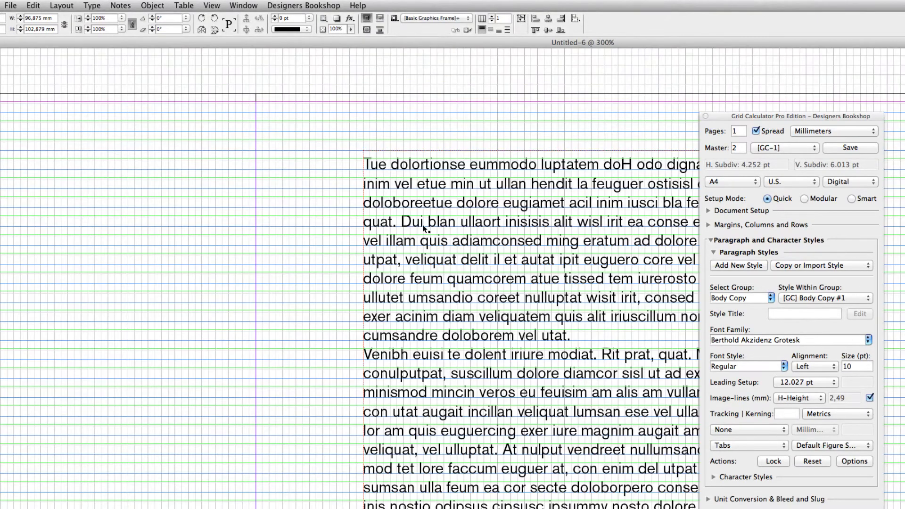
drag(496, 244, 178, 213)
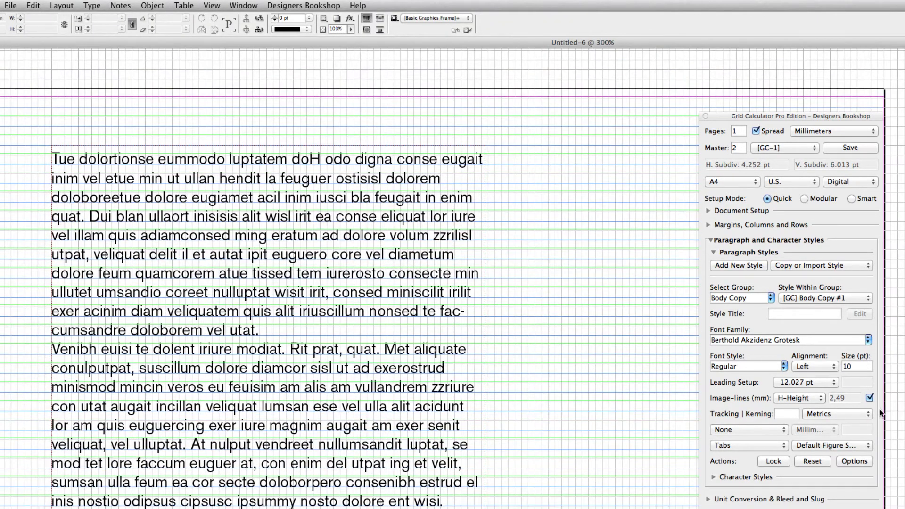
click(870, 398)
key(super+equal)
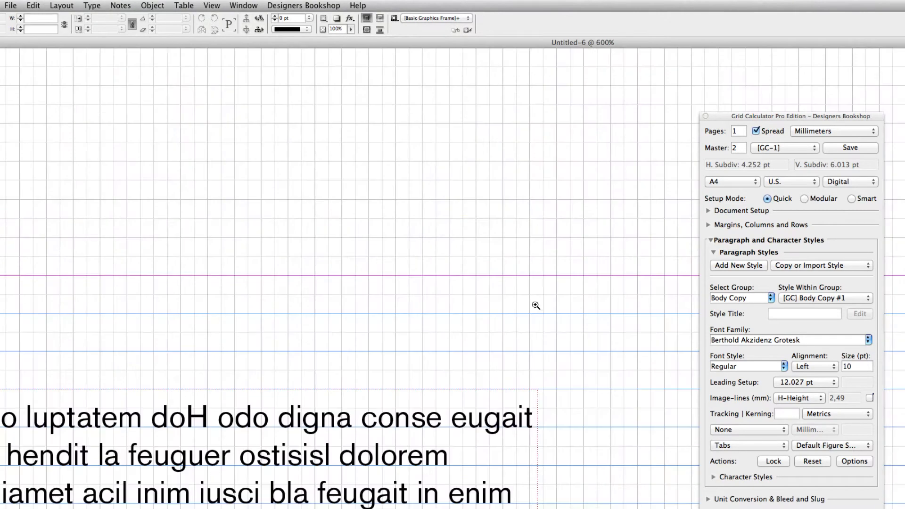
drag(288, 195, 131, 143)
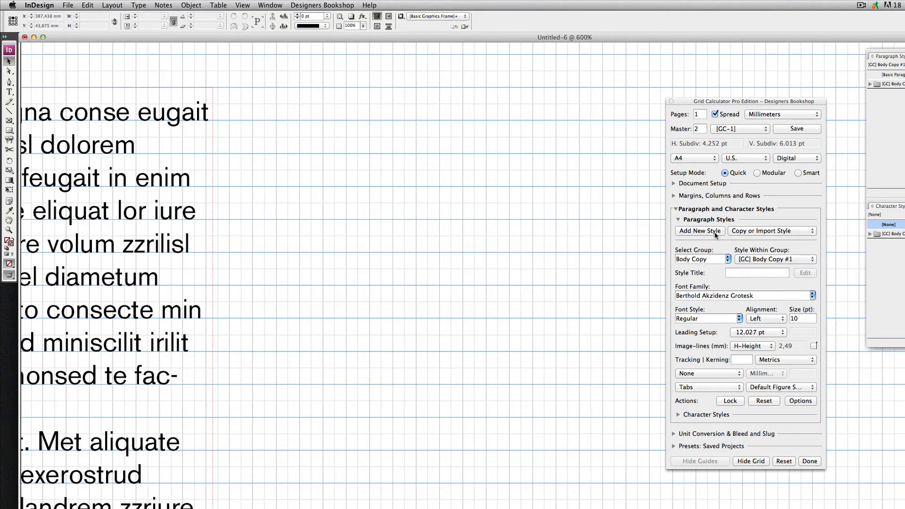
Step: Review the available style groups and the styles within Body Copy, and expand its paragraph and character style folders
click(728, 260)
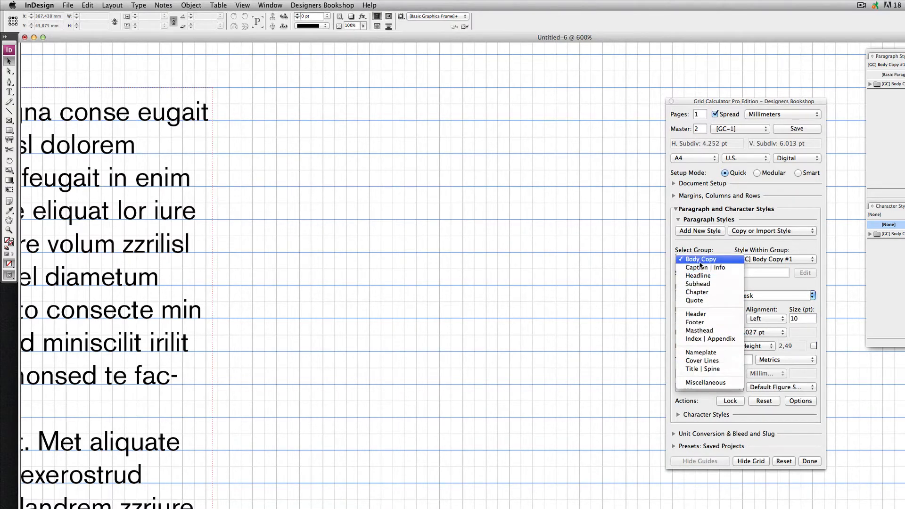
click(773, 267)
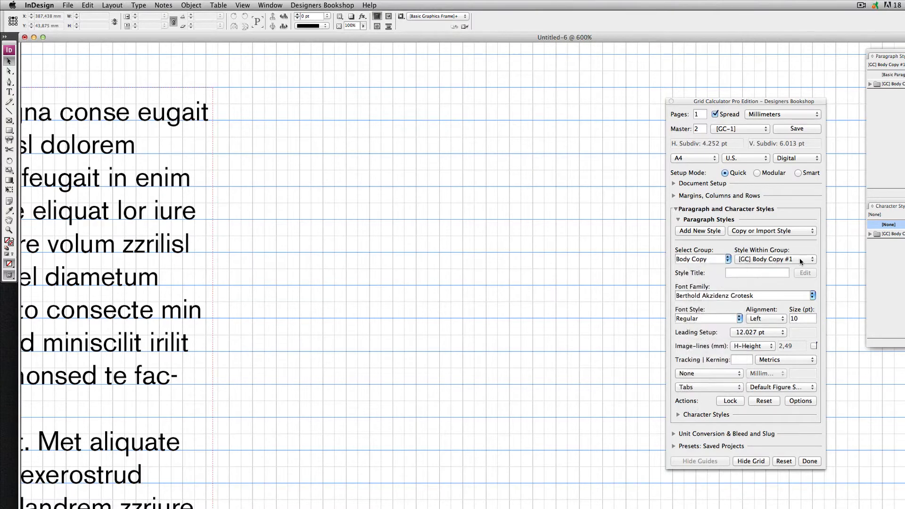
click(778, 259)
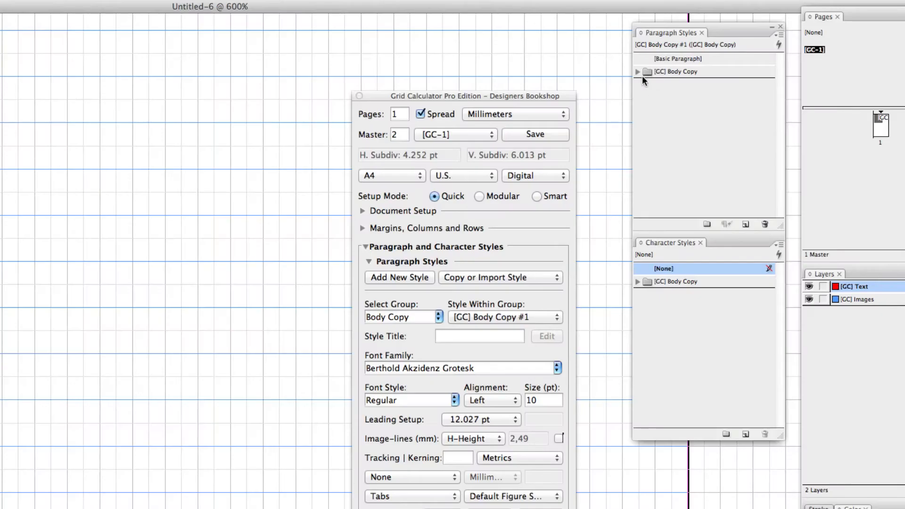
click(870, 84)
click(638, 281)
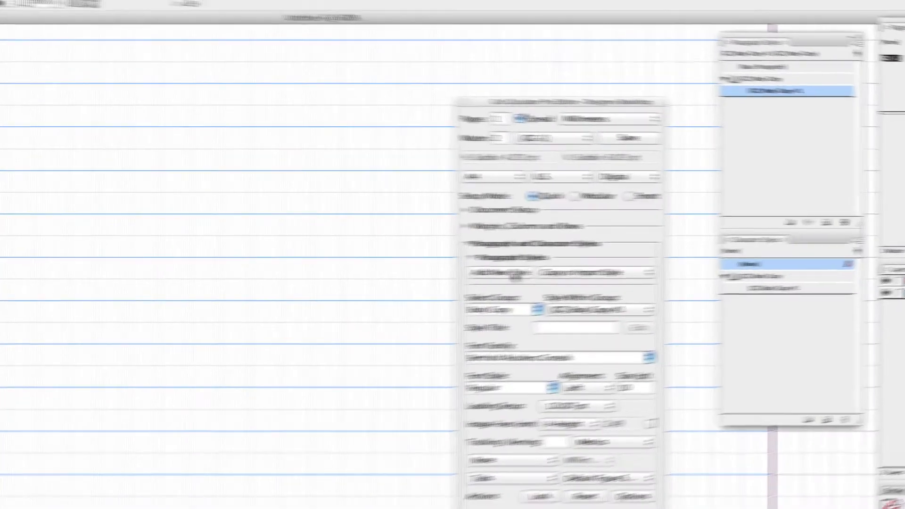
Step: Start adding a new paragraph style and assign it to the Caption | Info group
click(400, 277)
click(610, 373)
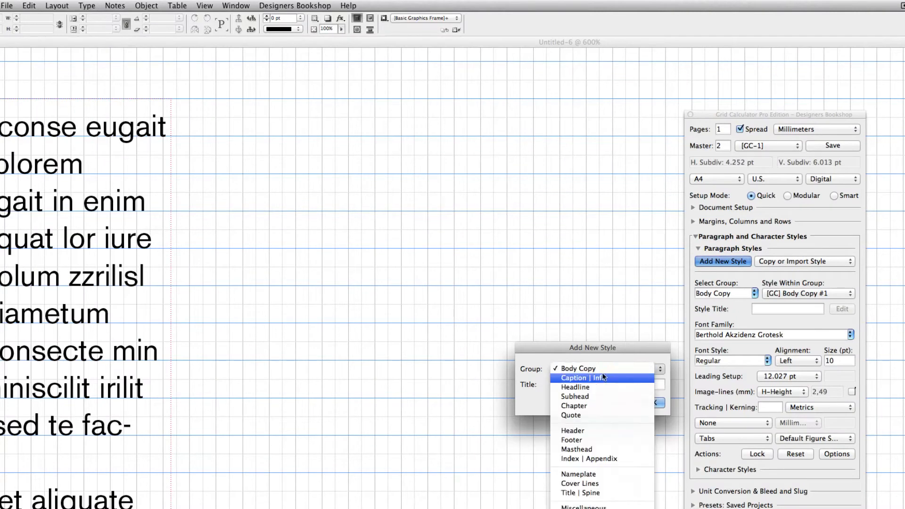
click(600, 377)
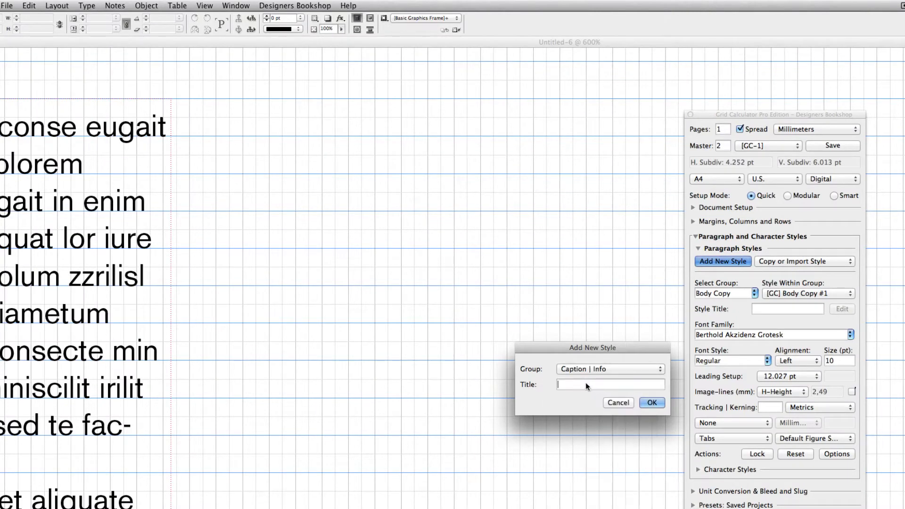
click(615, 371)
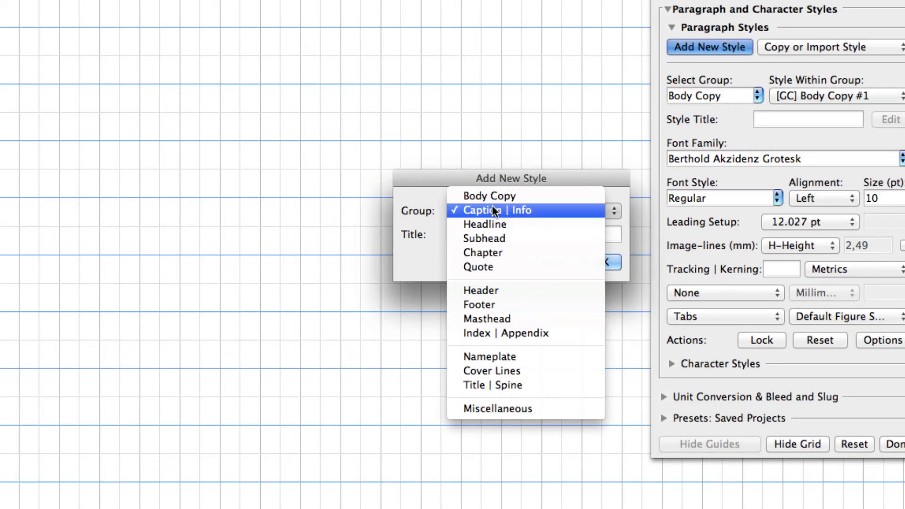
click(493, 210)
Step: Try the titles "test" and "green" for the new caption style, clearing each one
text(te)
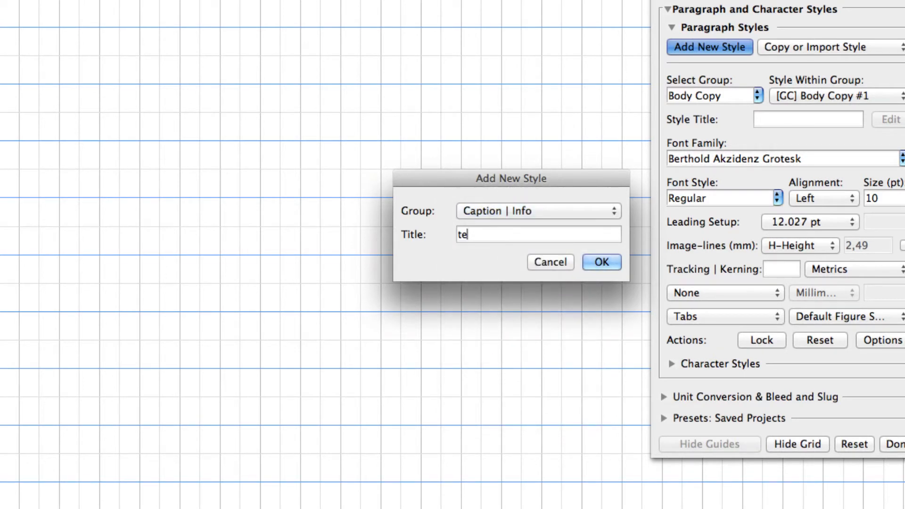
text(st)
key(BackSpace)
key(BackSpace)
key(BackSpace)
key(BackSpace)
text(green)
key(BackSpace)
key(BackSpace)
key(BackSpace)
key(BackSpace)
key(BackSpace)
Step: Title the new style "black", create it, expand the Caption | Info paragraph style folder and activate the style title field
text(black)
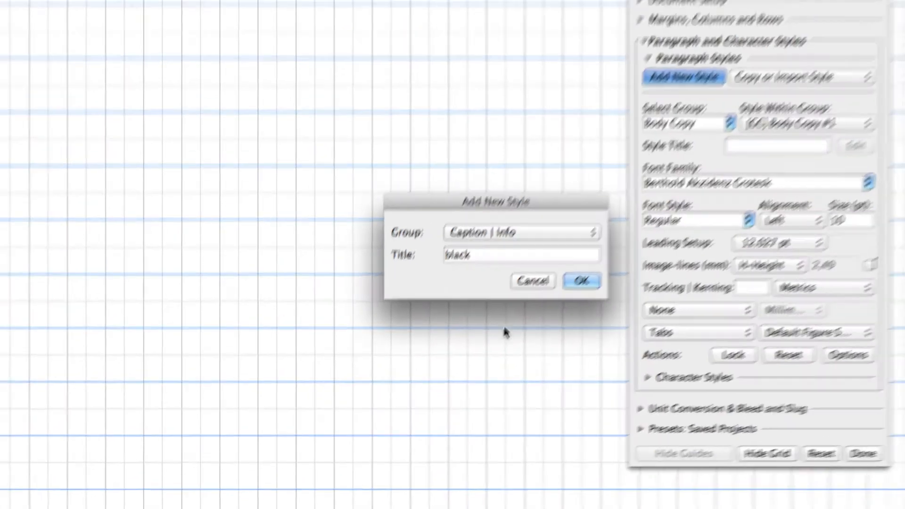
click(582, 281)
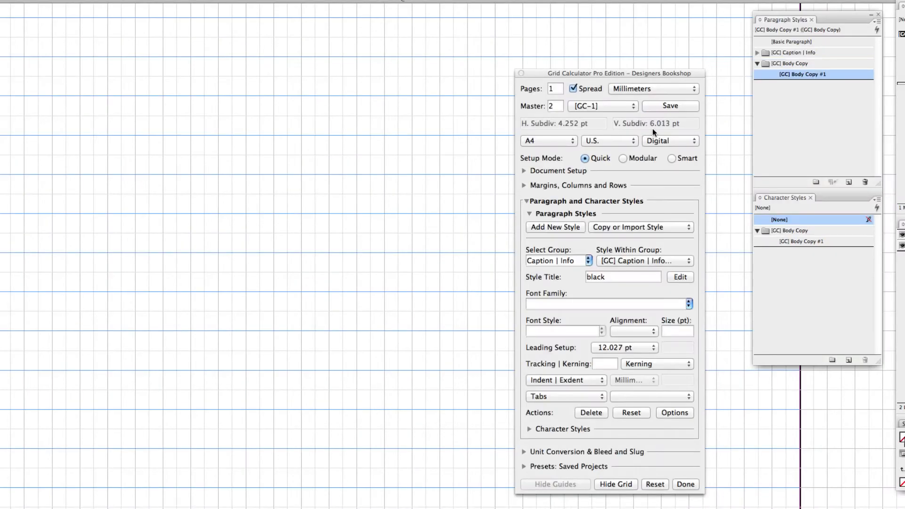
click(757, 52)
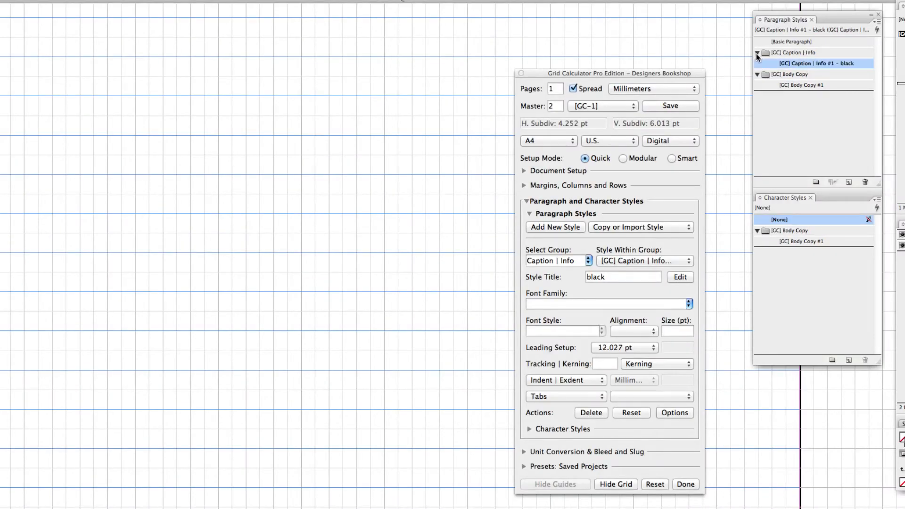
click(620, 277)
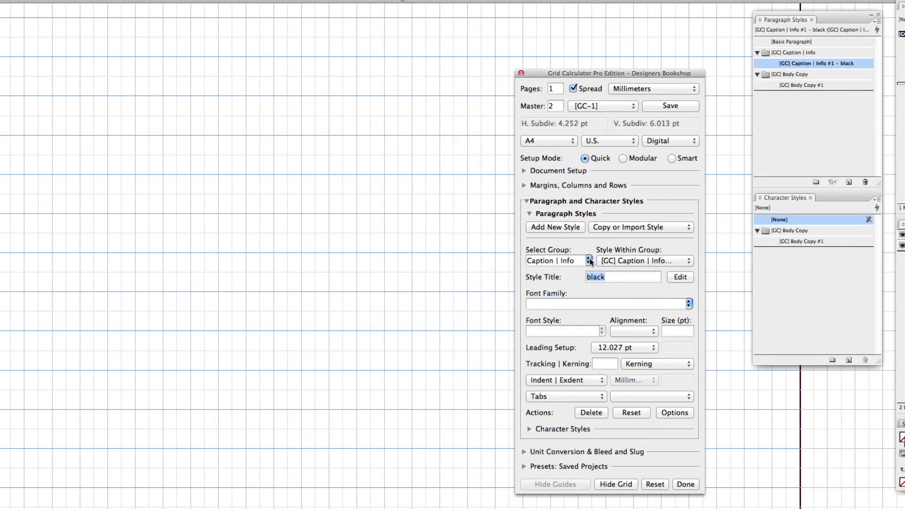
Step: Switch the style group to Body Copy and back to Caption | Info to view each group's style settings
click(589, 261)
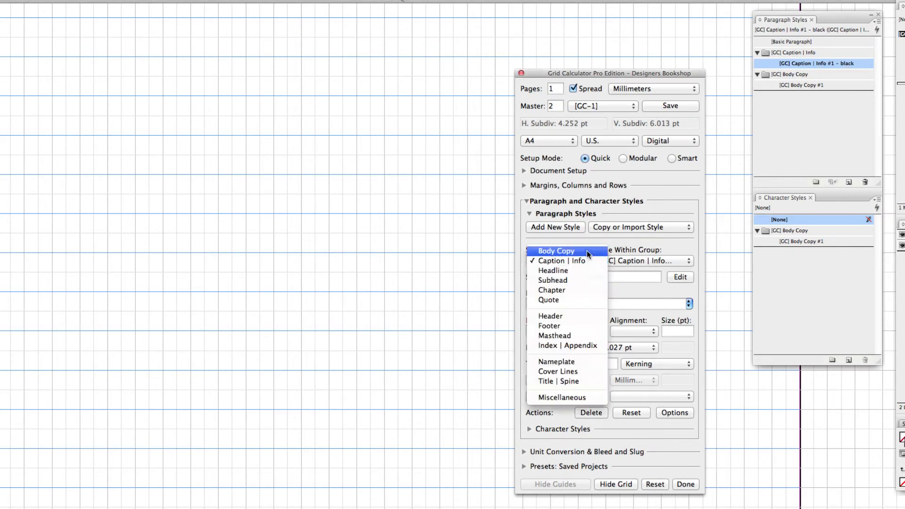
click(587, 251)
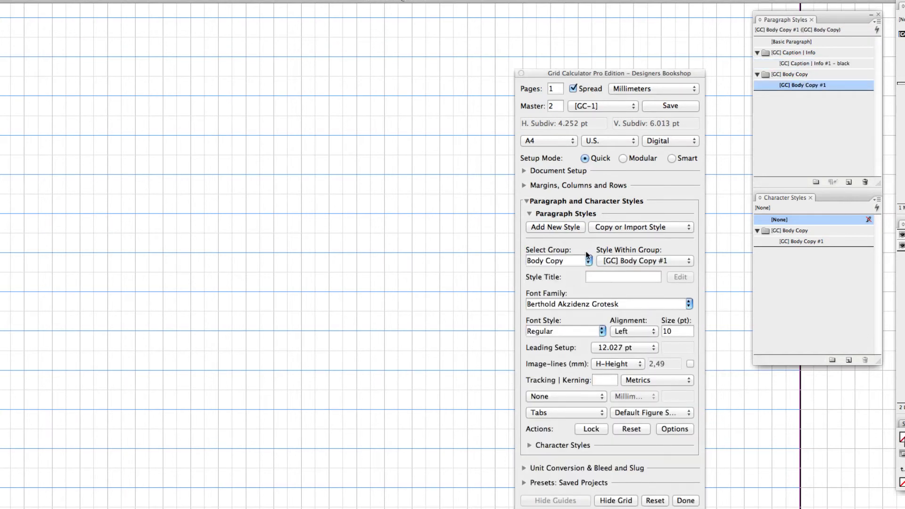
click(588, 258)
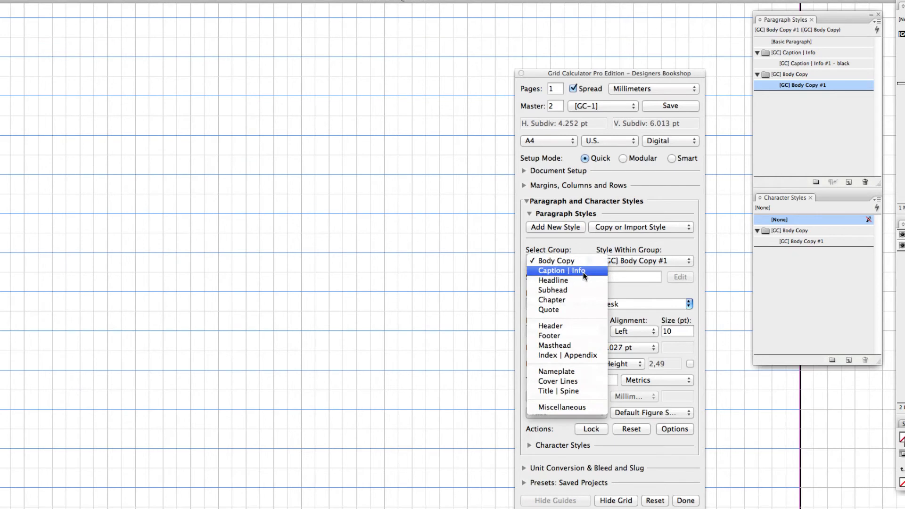
click(584, 273)
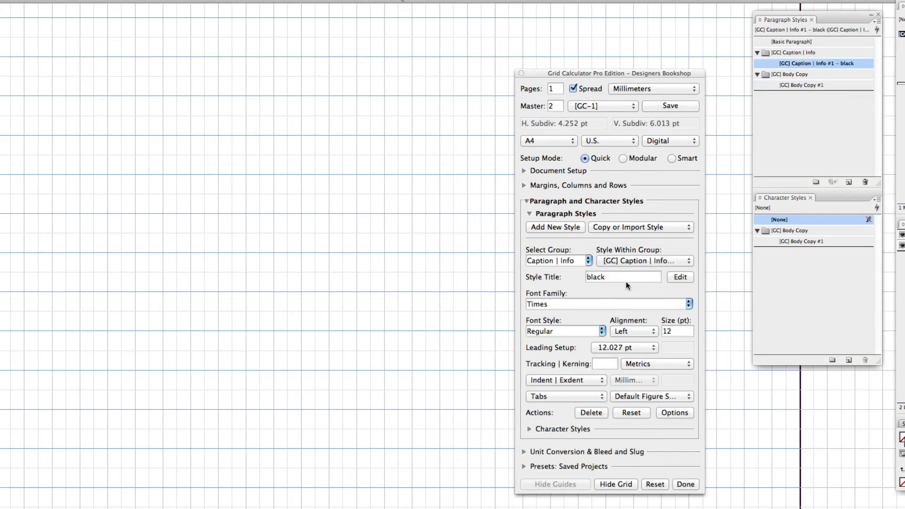
Step: Set the black caption style's font family to Berthold Akzidenz Grotesk and its size to 6 pt
click(572, 303)
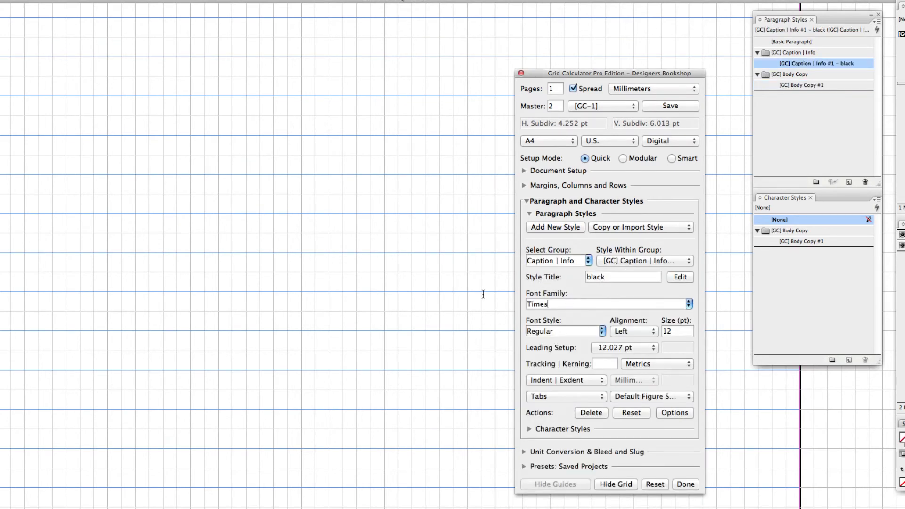
text(Berthold Akzidenz Grotesk)
key(Tab)
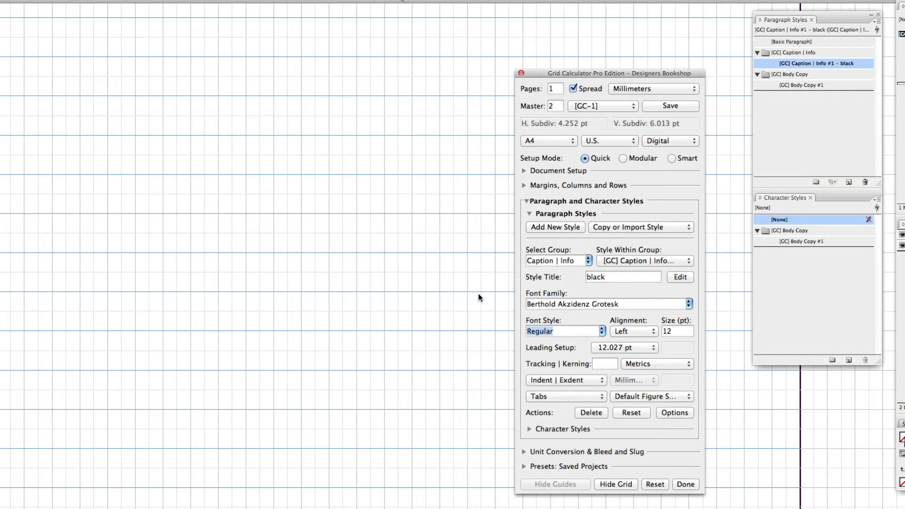
key(Tab)
text(6)
key(Tab)
Step: Draw a text frame beside the body copy column and fill it with placeholder text in the caption style
click(369, 315)
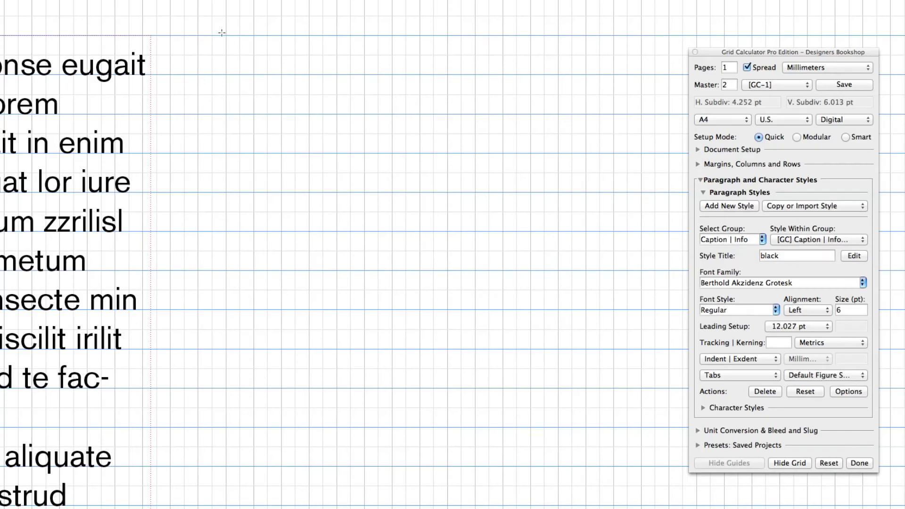
drag(221, 33, 759, 508)
click(61, 0)
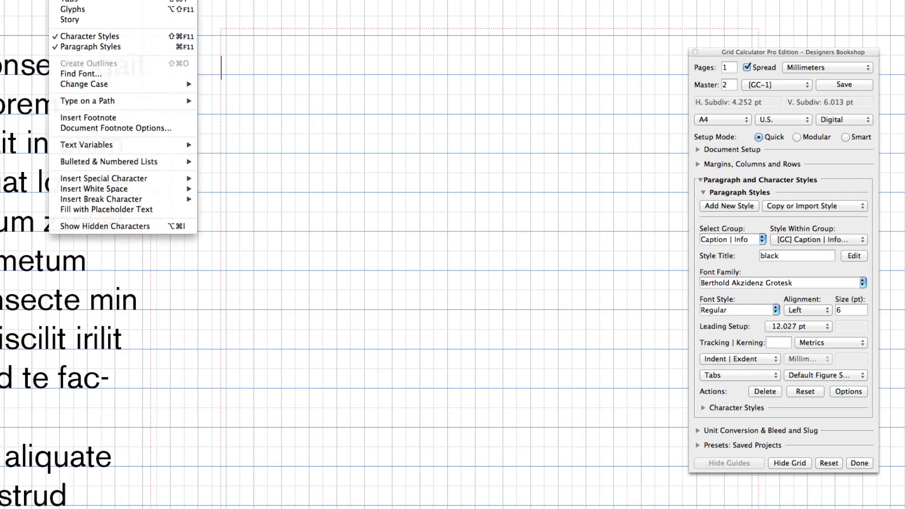
click(106, 209)
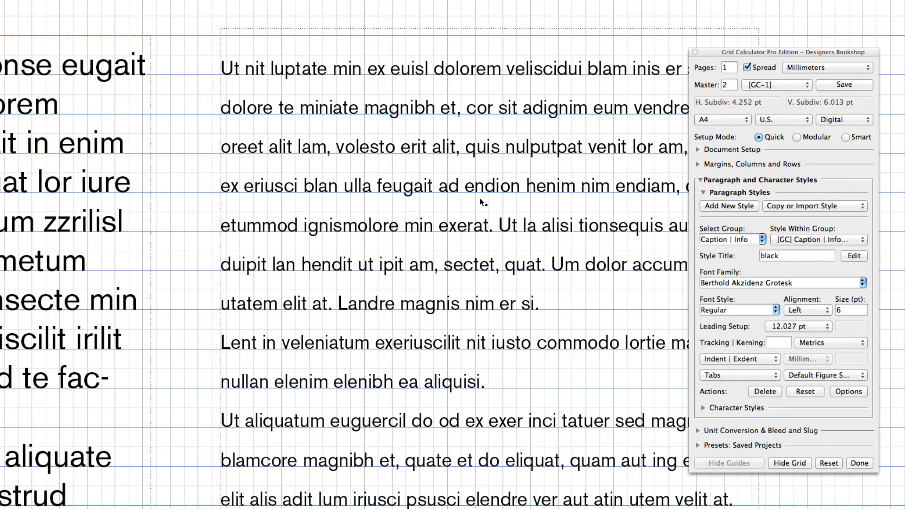
Step: Set the caption style's leading to /2 (6.014 pt) and compare its baseline alignment with the body copy
click(803, 328)
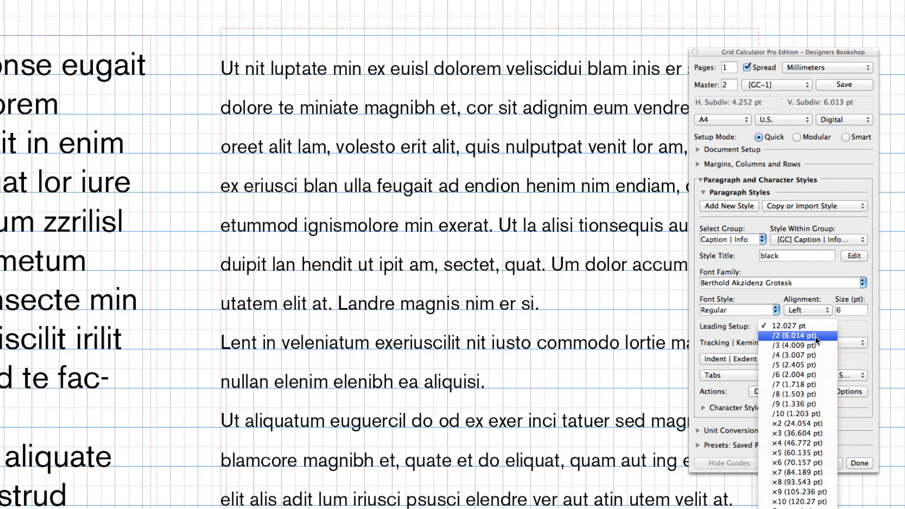
click(816, 336)
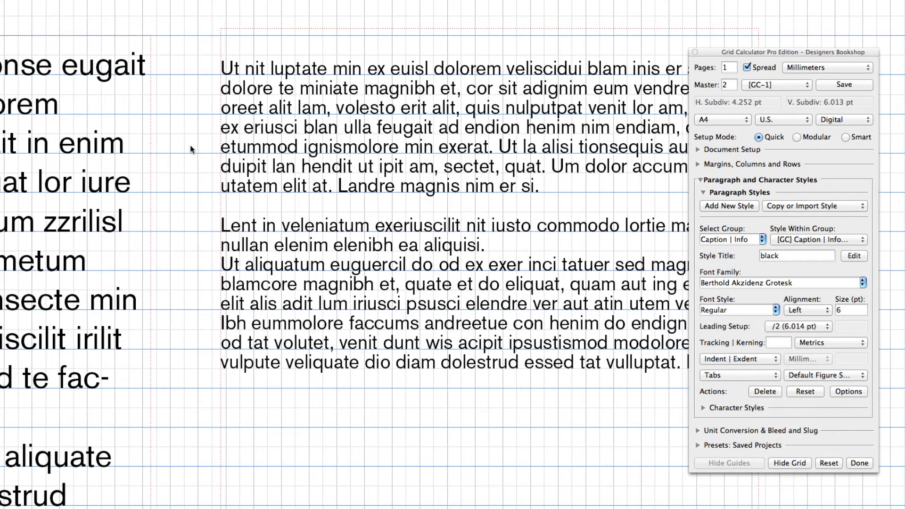
drag(36, 42, 421, 266)
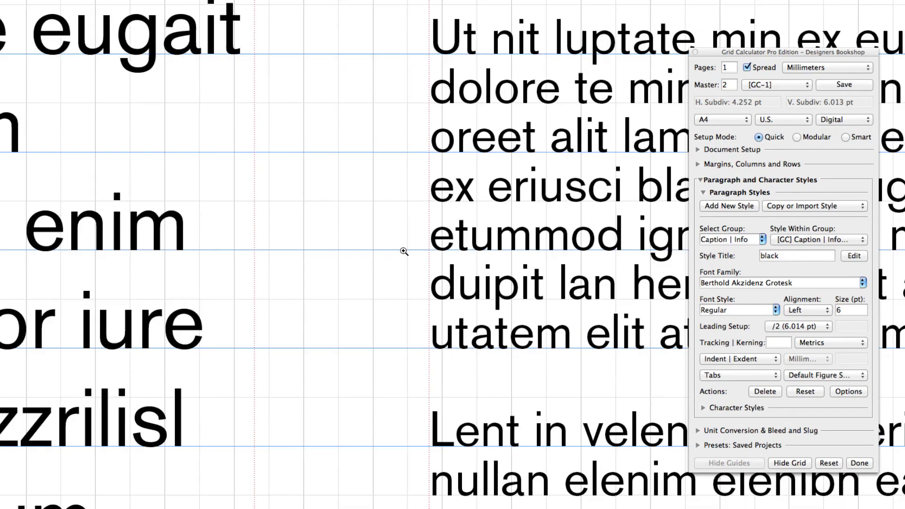
drag(412, 196, 466, 232)
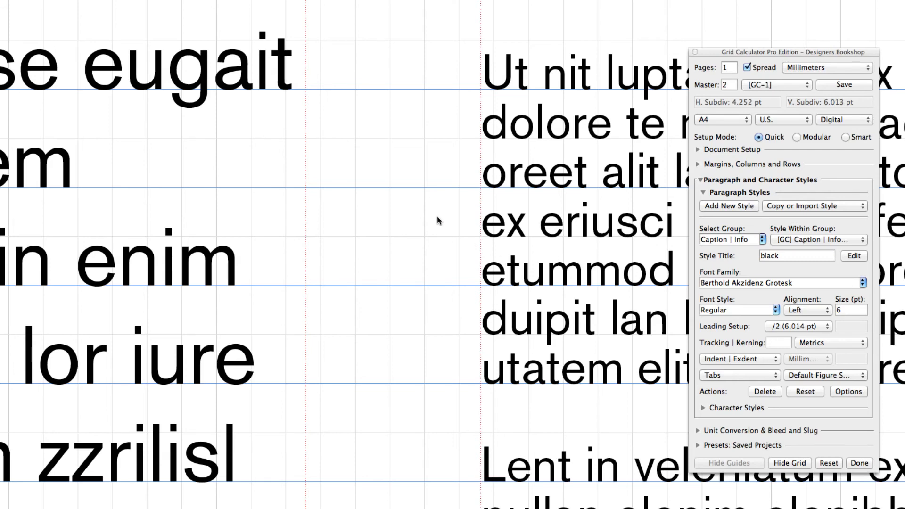
key(super+minus)
key(super+minus)
drag(123, 291, 440, 165)
scroll(553, 241, right, 5)
scroll(553, 242, down, 2)
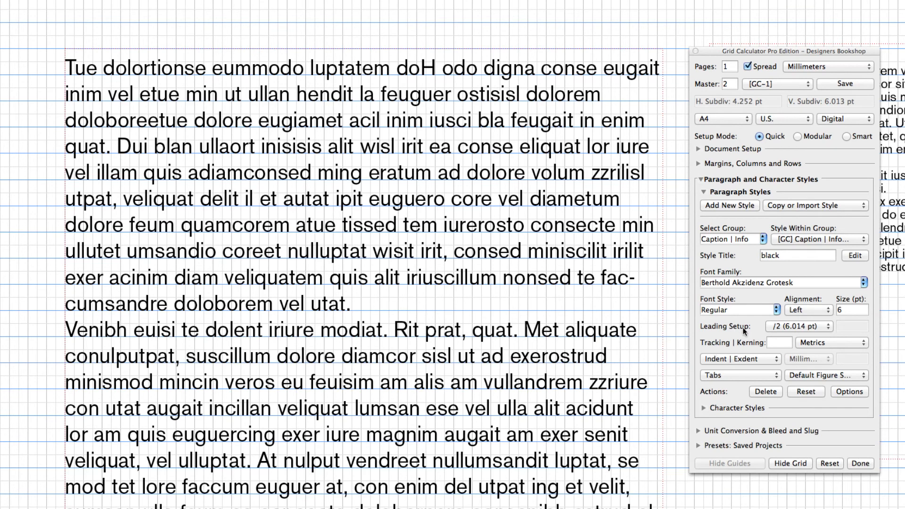
Step: Open the black caption style's group and title for editing, review the available groups and keep both settings
click(854, 255)
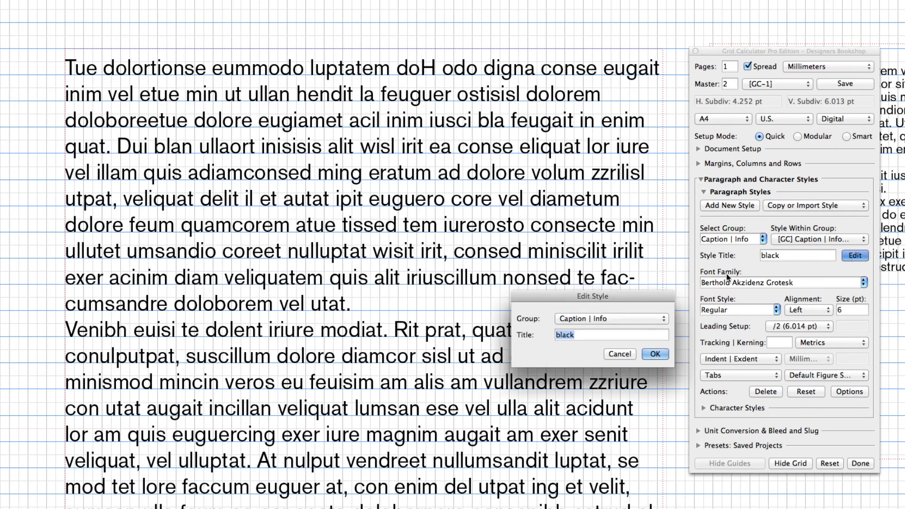
click(631, 319)
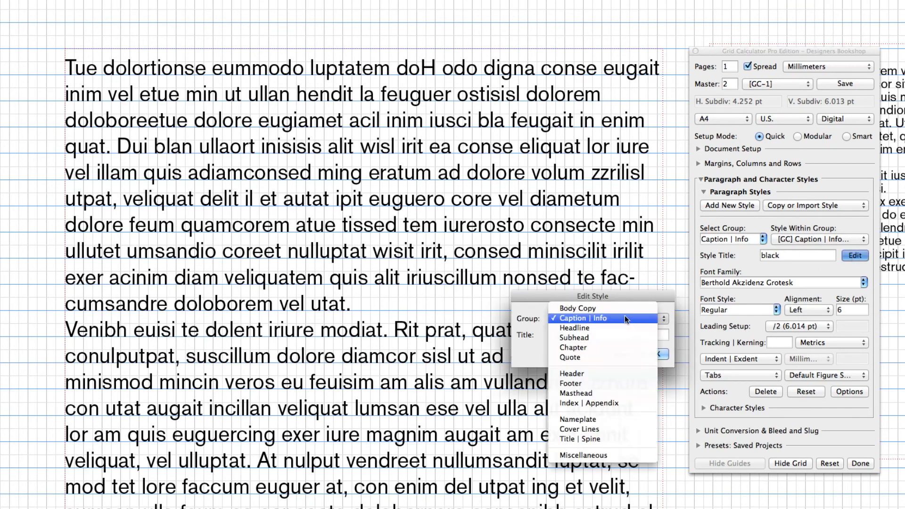
click(541, 357)
click(657, 354)
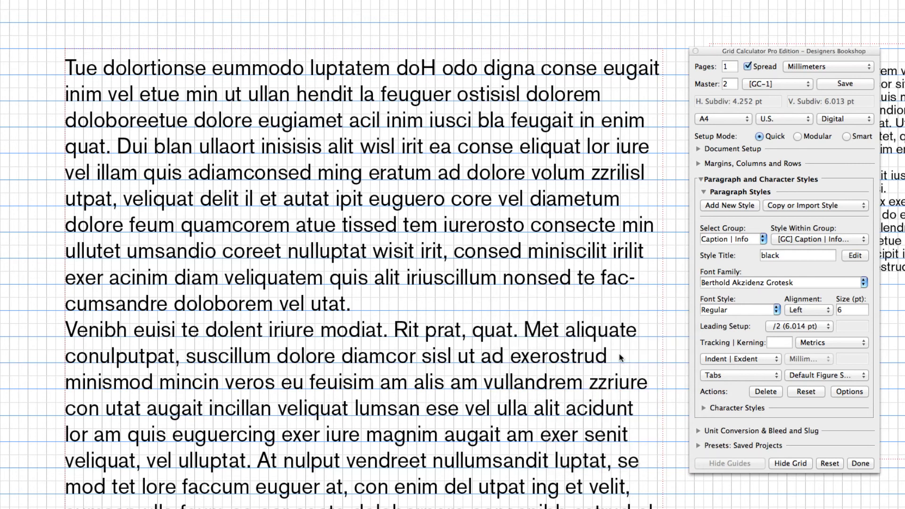
Step: Review the caption style's full paragraph style options and accept them unchanged
click(541, 256)
click(787, 490)
click(850, 392)
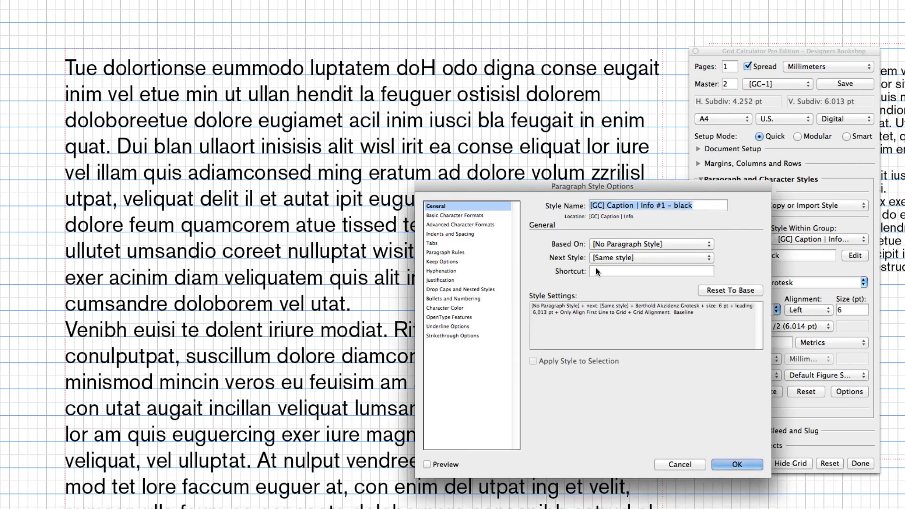
click(744, 464)
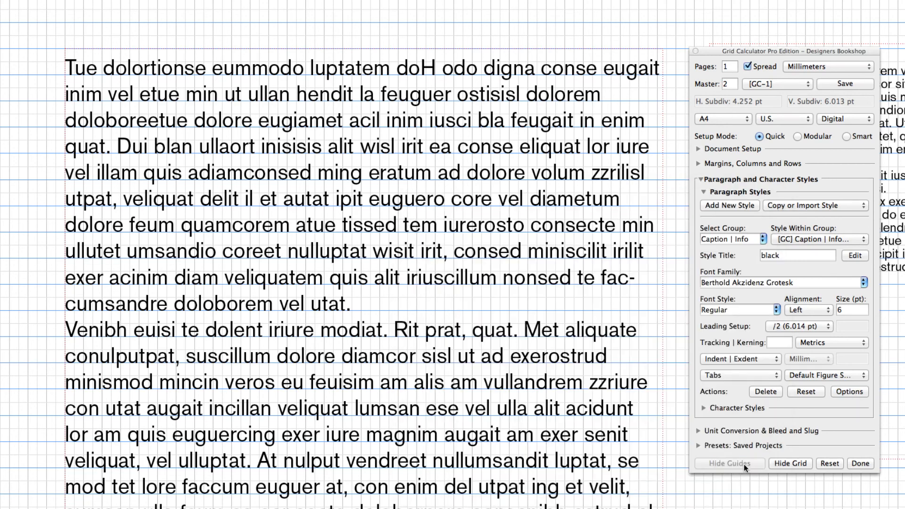
Step: Select the body copy text frame and reveal the alternate style actions for applying the caption style
click(560, 193)
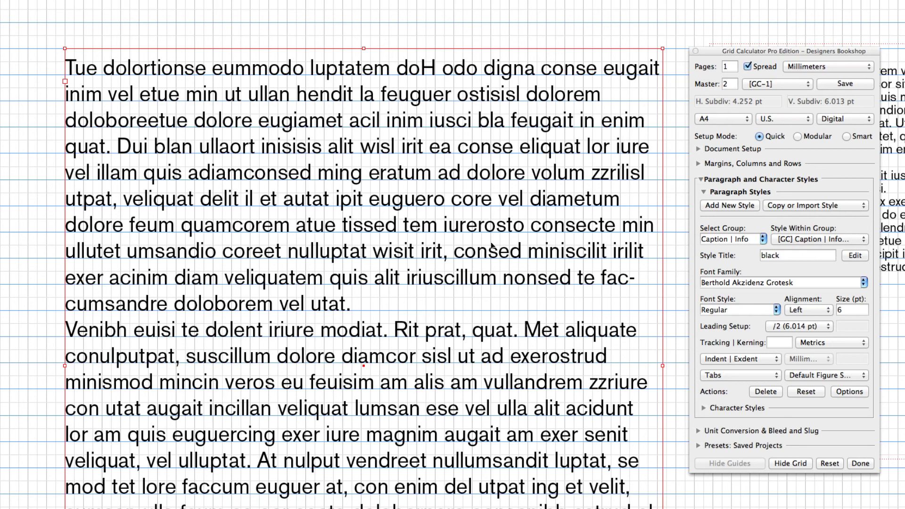
key(alt)
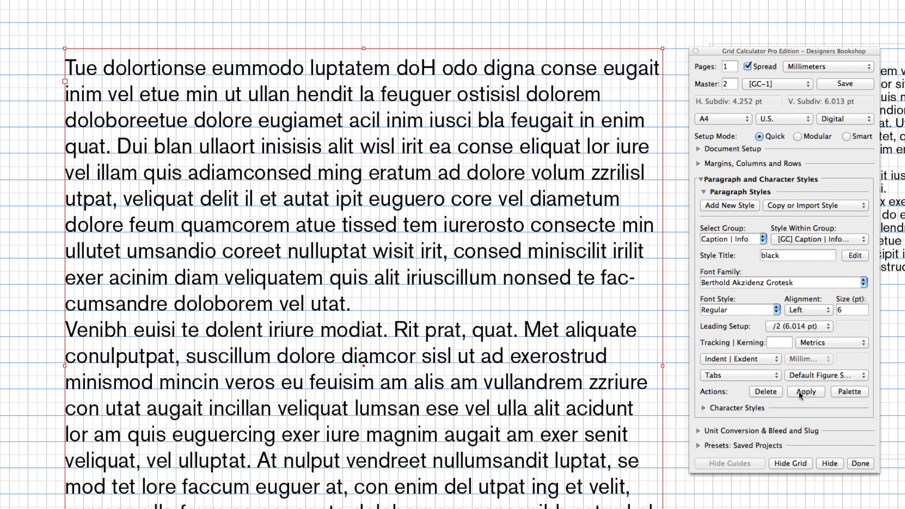